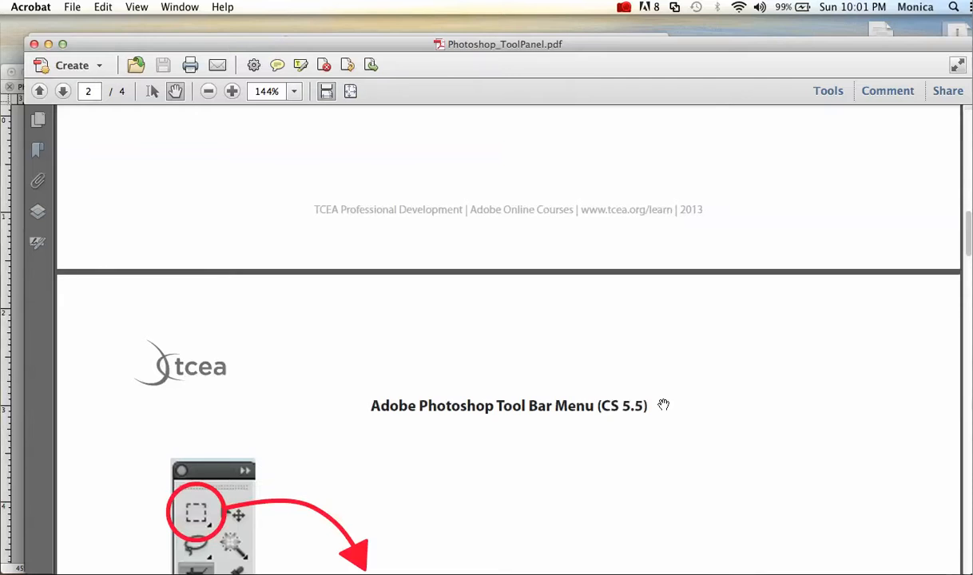
Look through the tool panel PDF's notes and tool descriptions on pages 2 and 3, ending at the labelled tool diagram on page 1.
{"action": "scroll", "coordinate": [664, 405], "scroll_direction": "down", "scroll_amount": 15}
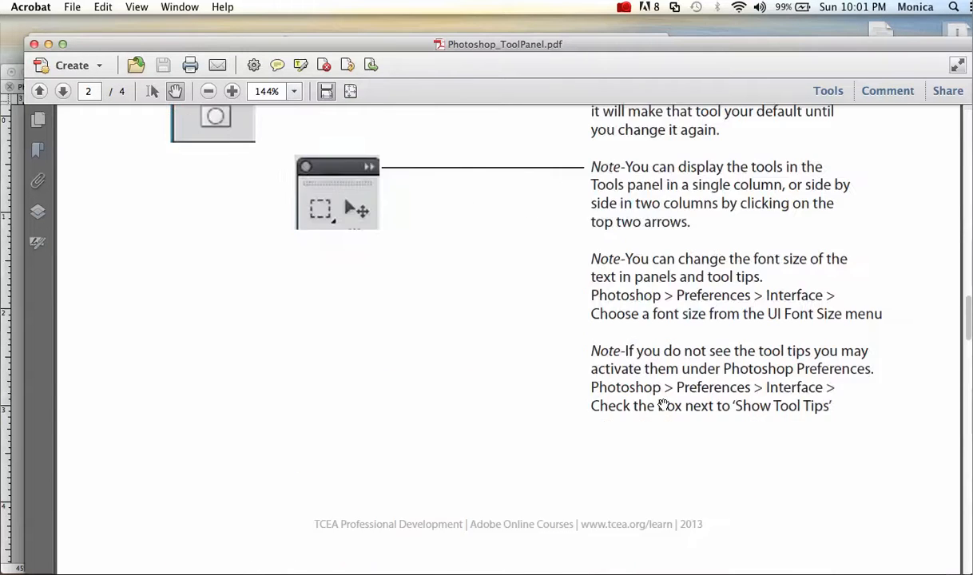
{"action": "scroll", "coordinate": [664, 405], "scroll_direction": "down", "scroll_amount": 5}
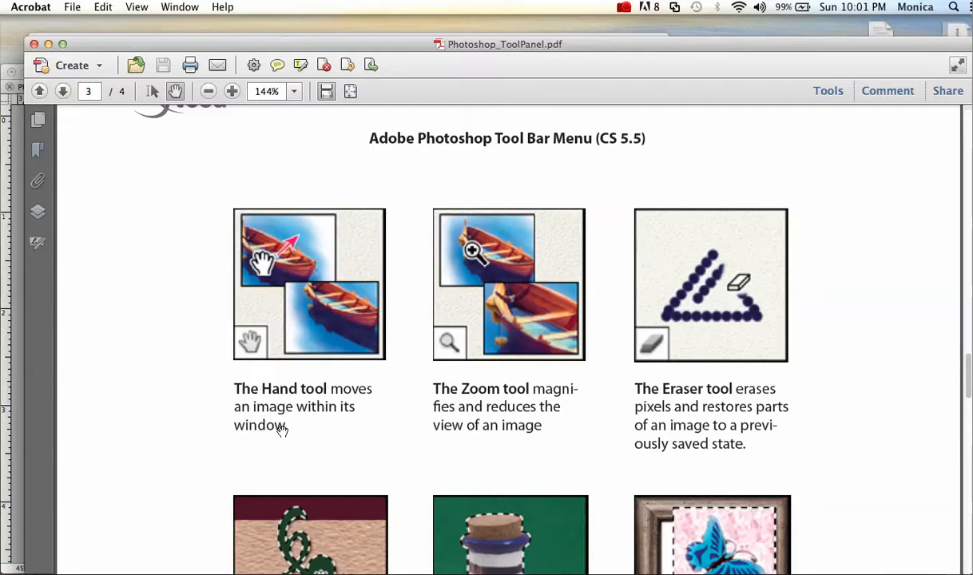
{"action": "scroll", "coordinate": [253, 438], "scroll_direction": "down", "scroll_amount": 10}
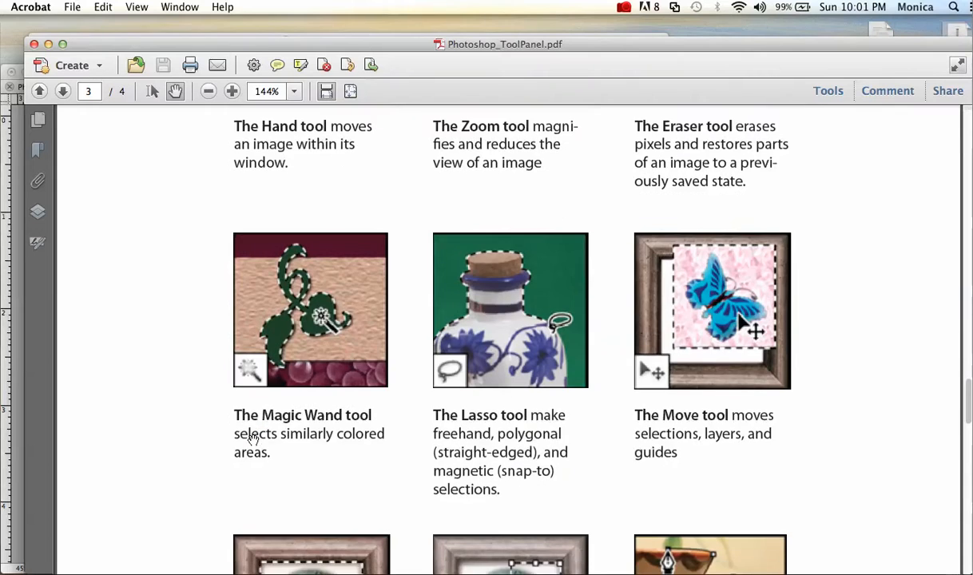
{"action": "scroll", "coordinate": [252, 438], "scroll_direction": "up", "scroll_amount": 10}
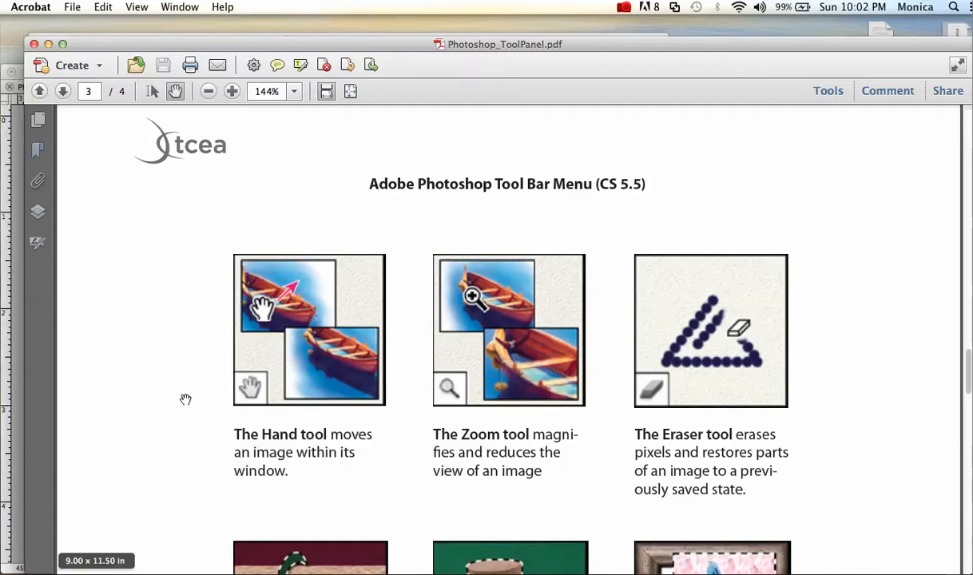
{"action": "scroll", "coordinate": [229, 361], "scroll_direction": "up", "scroll_amount": 15}
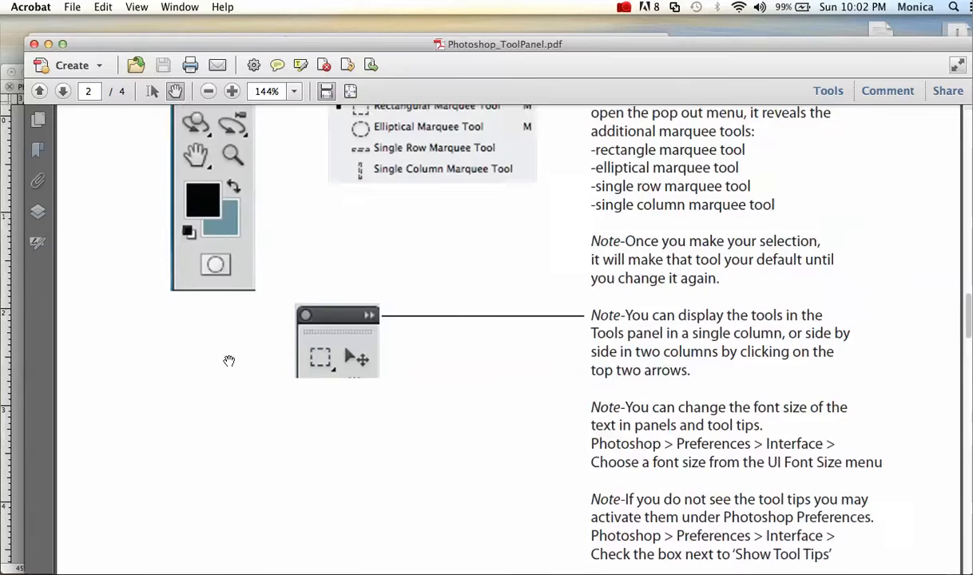
{"action": "scroll", "coordinate": [229, 361], "scroll_direction": "up", "scroll_amount": 15}
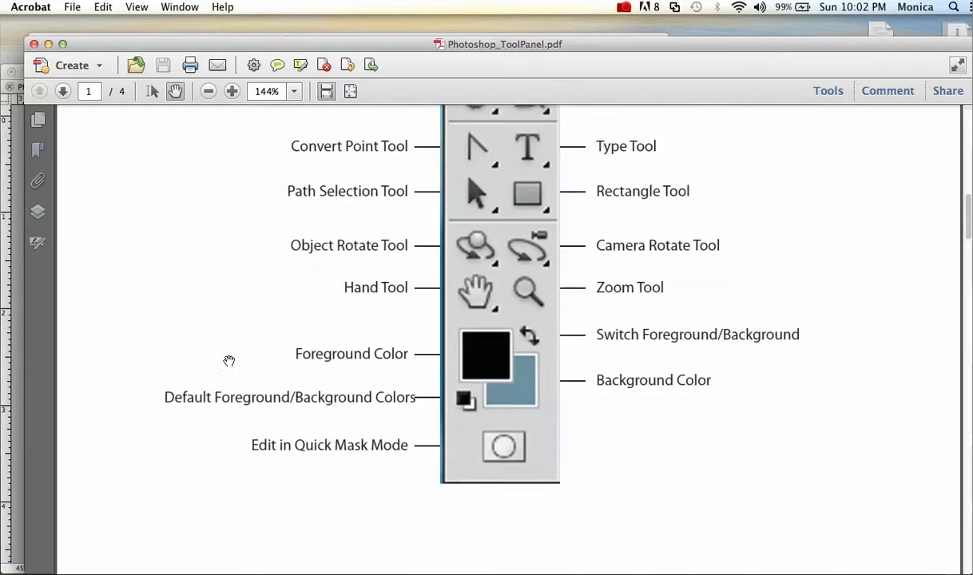
{"action": "scroll", "coordinate": [228, 361], "scroll_direction": "up", "scroll_amount": 5}
{"action": "scroll", "coordinate": [229, 361], "scroll_direction": "down", "scroll_amount": 3}
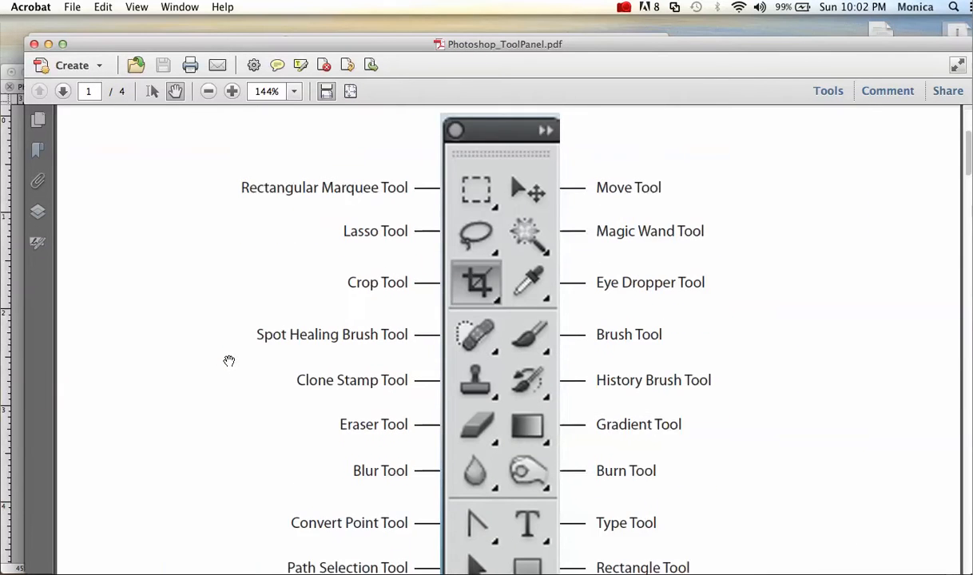
{"action": "scroll", "coordinate": [228, 361], "scroll_direction": "up", "scroll_amount": 1}
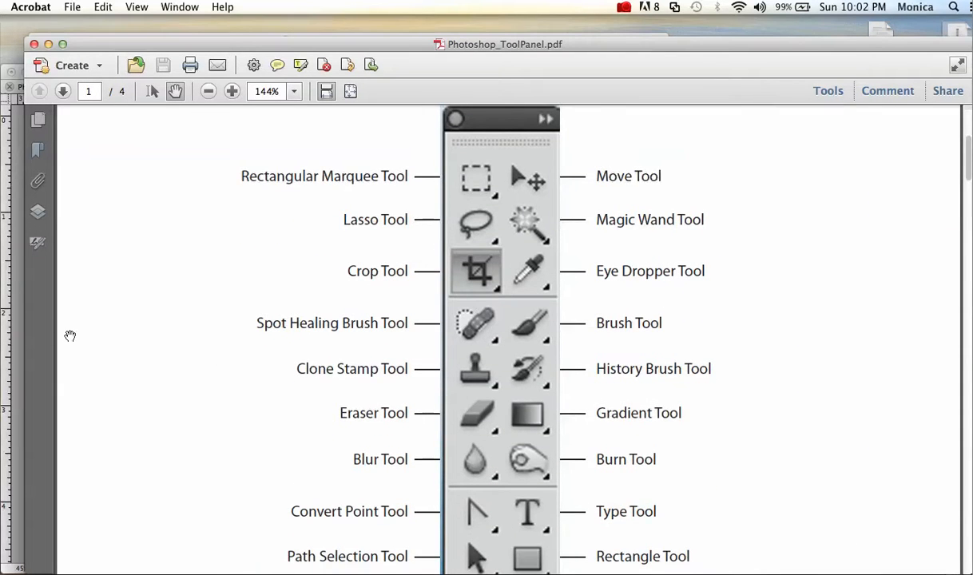
Switch to Photoshop and check the list of available panels for the Tools entry.
{"action": "left_click", "coordinate": [11, 365]}
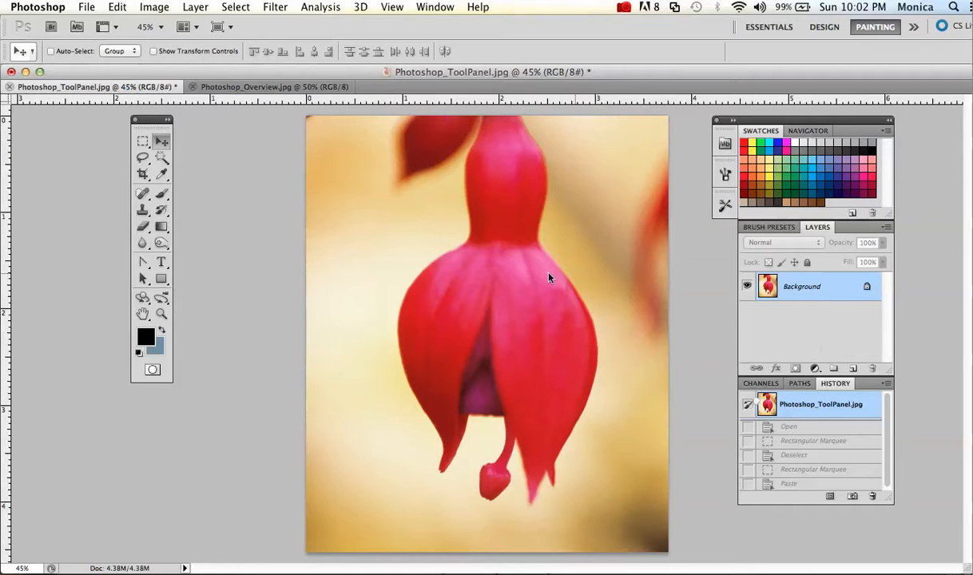
{"action": "left_click", "coordinate": [426, 10]}
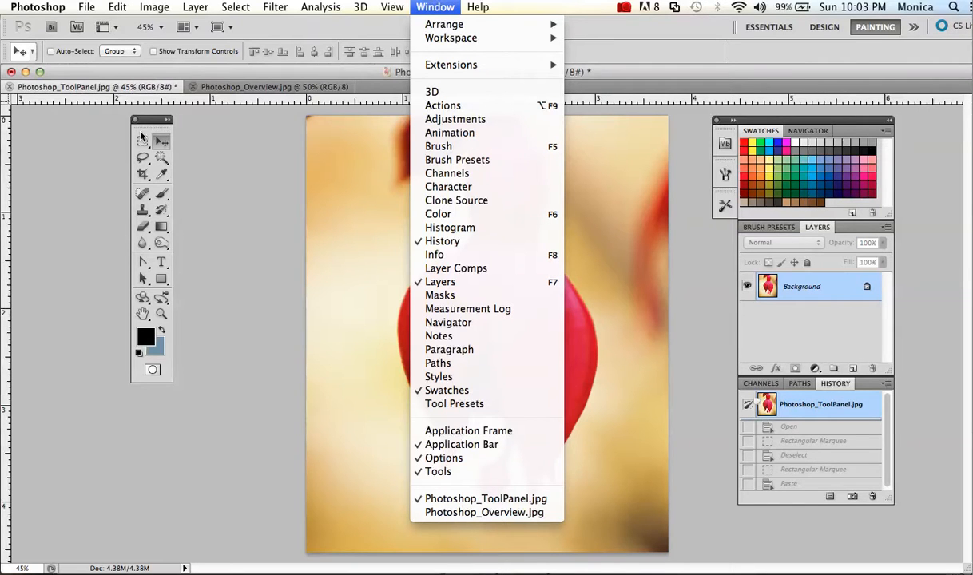
{"action": "left_click", "coordinate": [185, 132]}
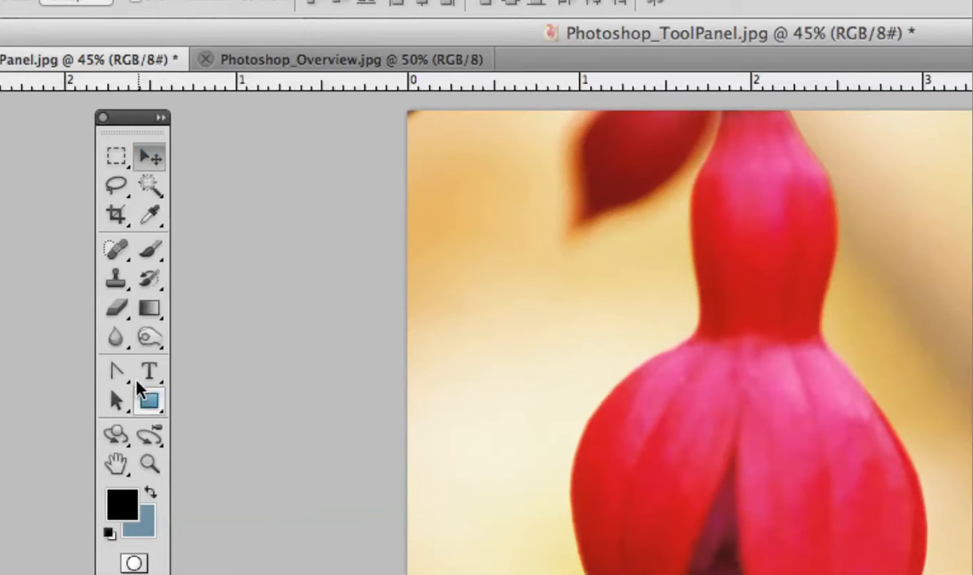
Display the Tools panel in a single column and return it to two columns.
{"action": "left_click", "coordinate": [160, 118]}
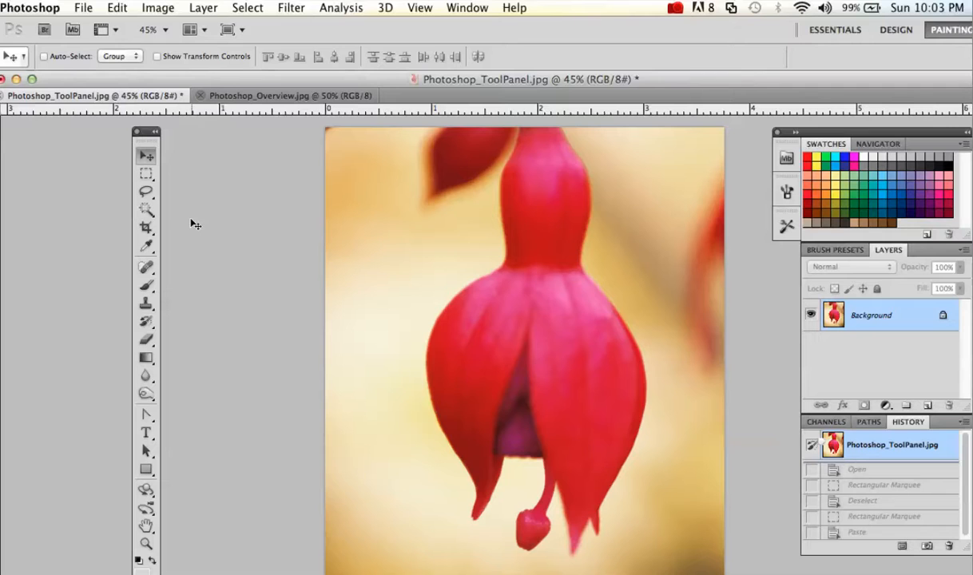
{"action": "left_click", "coordinate": [156, 132]}
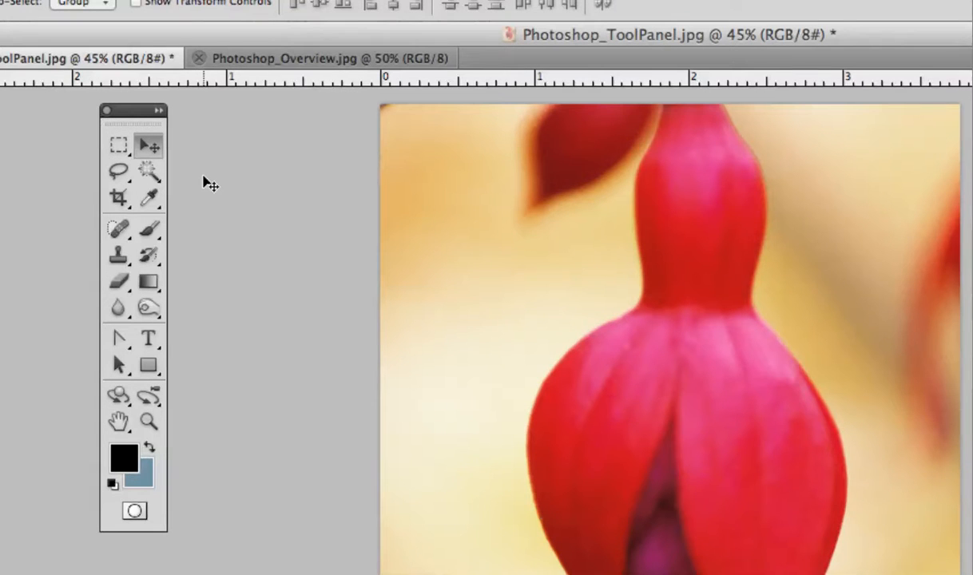
Activate the Rectangular Marquee tool and switch back to the Move tool.
{"action": "left_click", "coordinate": [151, 198]}
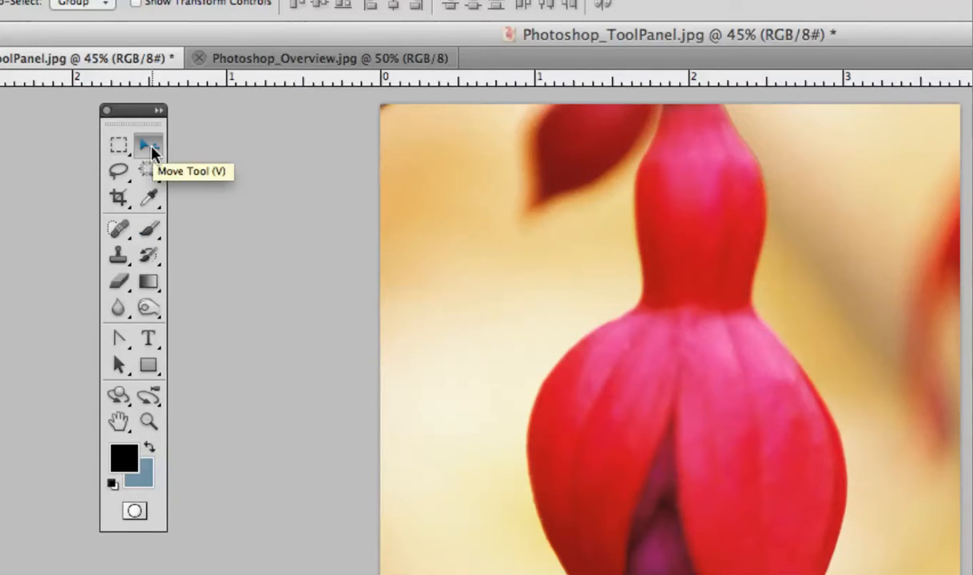
{"action": "left_click", "coordinate": [116, 151]}
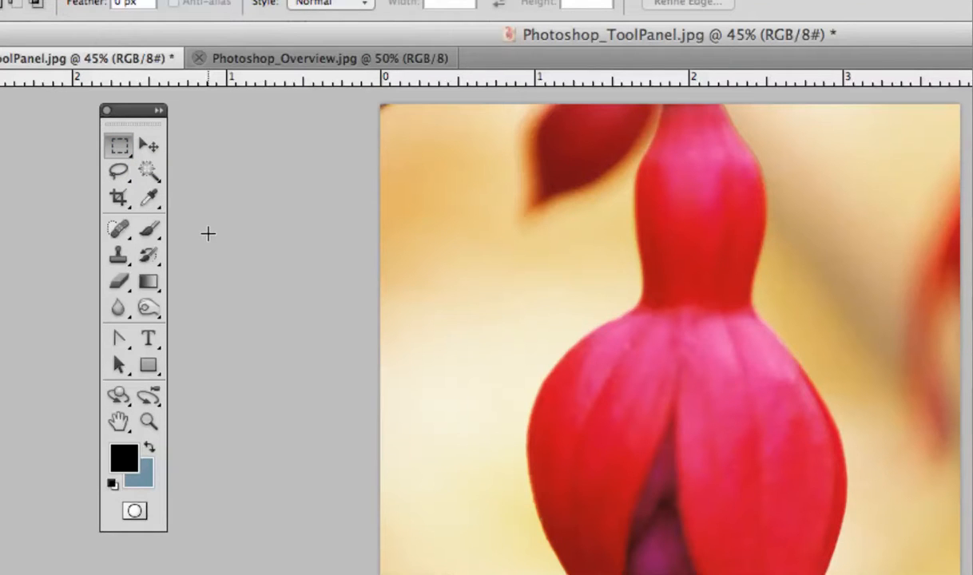
{"action": "key", "text": "v"}
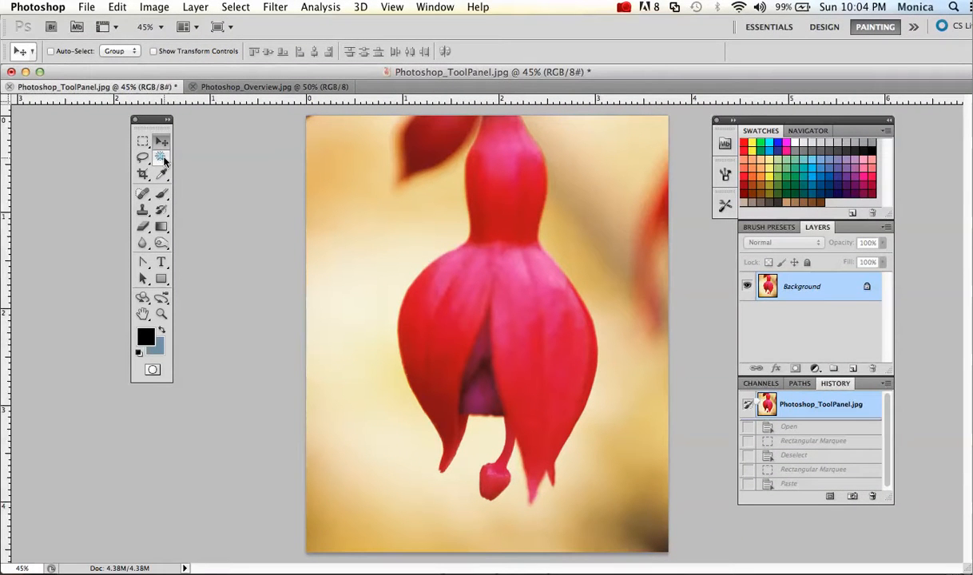
Examine the Show Tool Tips and UI Font Size options in the Interface preferences and leave without applying changes.
{"action": "left_click", "coordinate": [42, 9]}
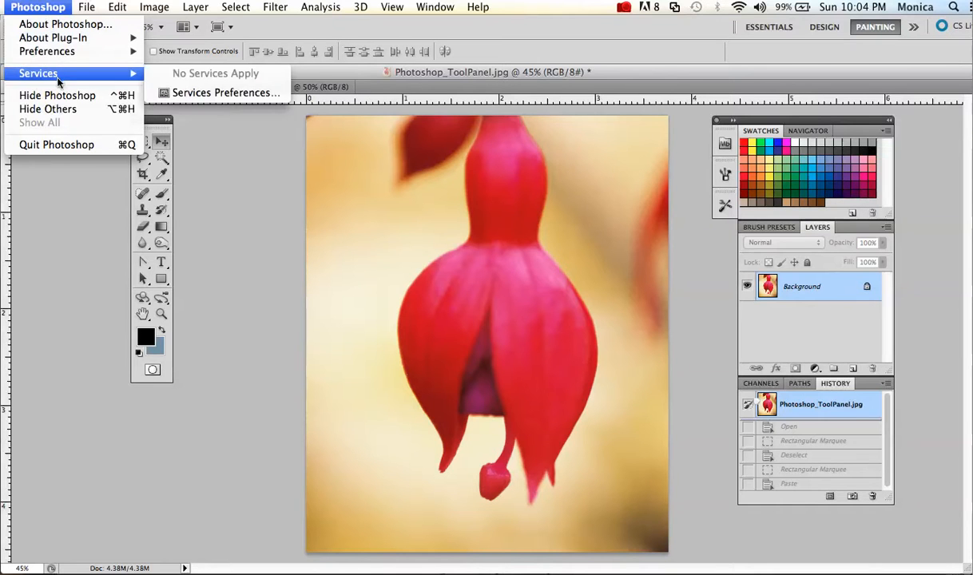
{"action": "mouse_move", "coordinate": [57, 56]}
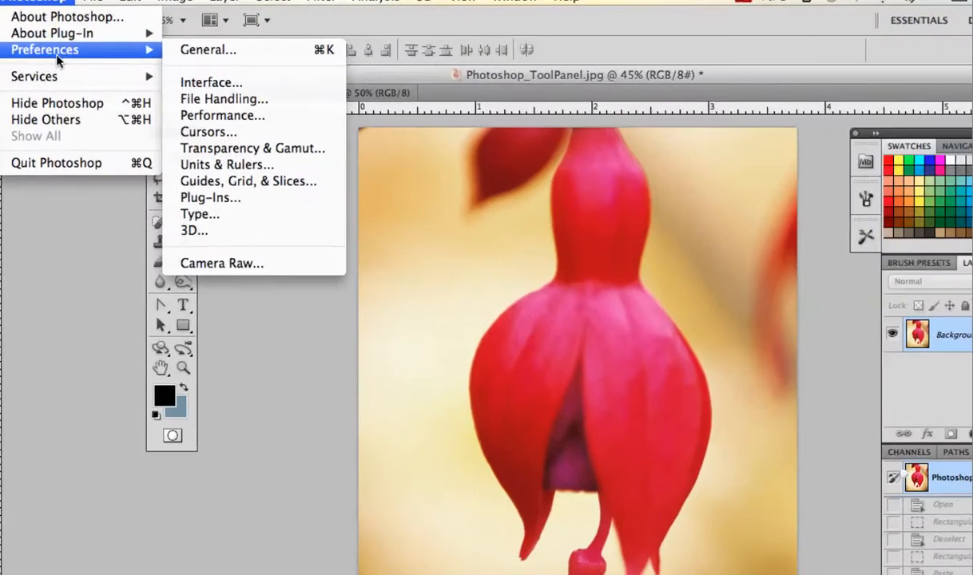
{"action": "left_click", "coordinate": [250, 84]}
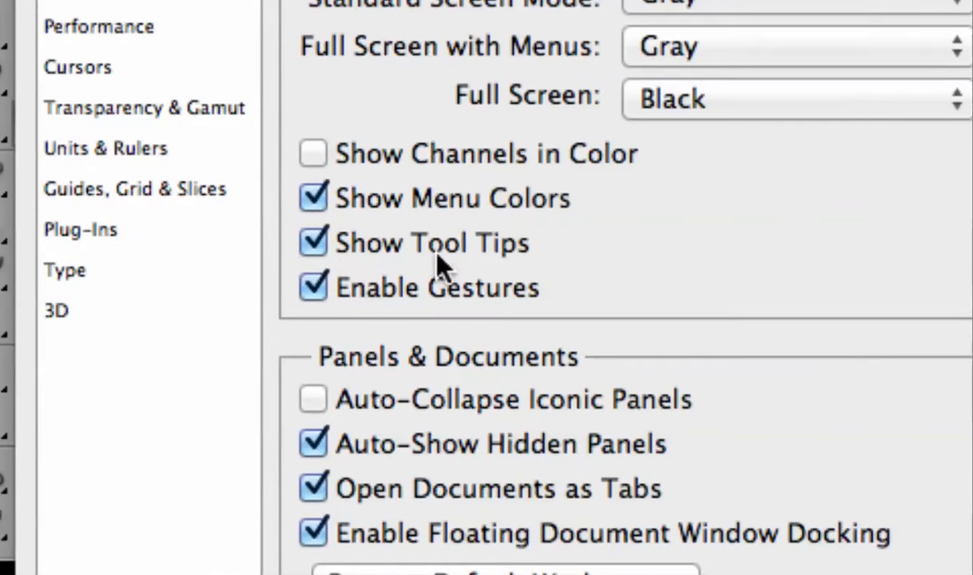
{"action": "mouse_move", "coordinate": [535, 263]}
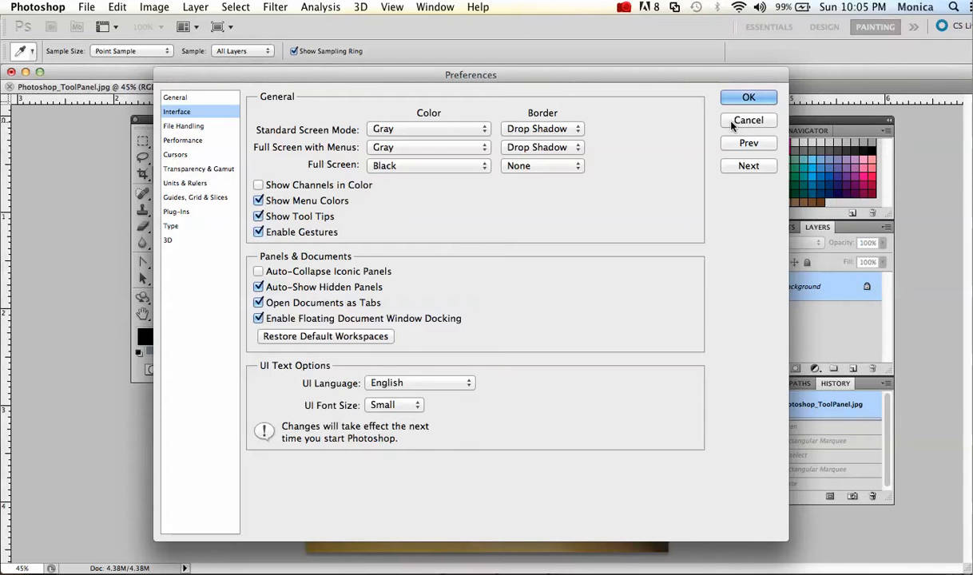
{"action": "left_click", "coordinate": [749, 120]}
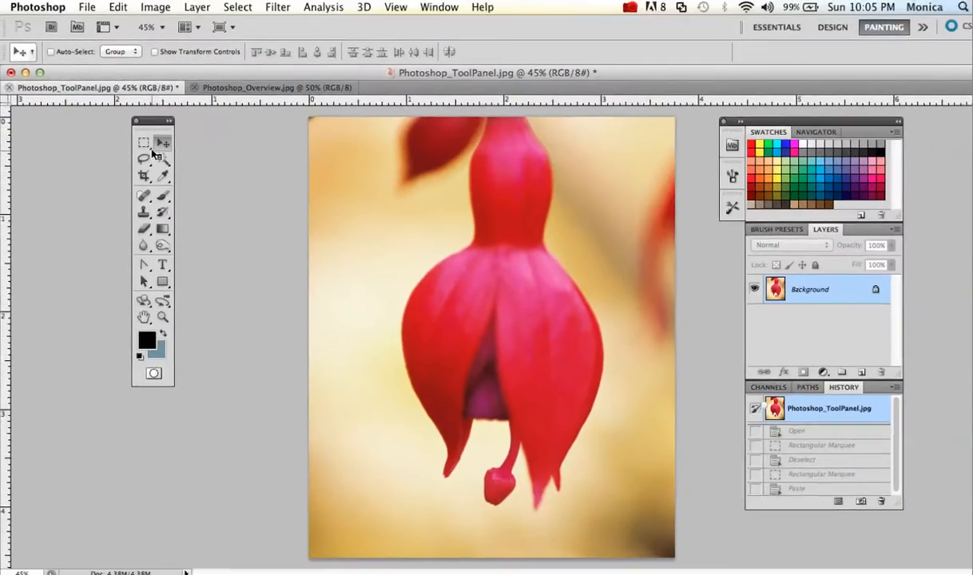
Copy a rectangular marquee selection of the flower's neck and upper petals onto a new layer, checking it with the Background layer temporarily hidden.
{"action": "left_click", "coordinate": [144, 143]}
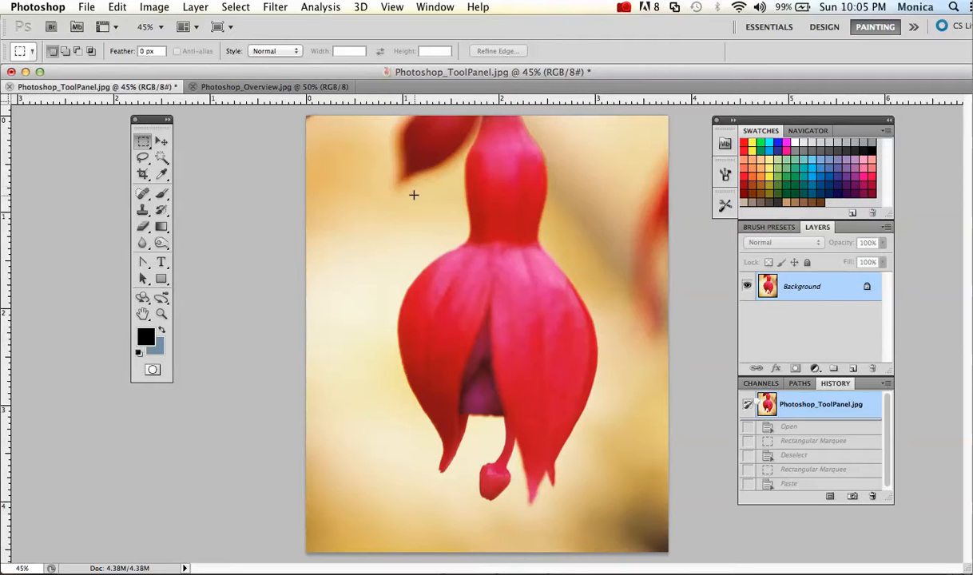
{"action": "left_click_drag", "start_coordinate": [605, 286], "coordinate": [634, 371]}
{"action": "left_click_drag", "start_coordinate": [587, 402], "coordinate": [617, 322]}
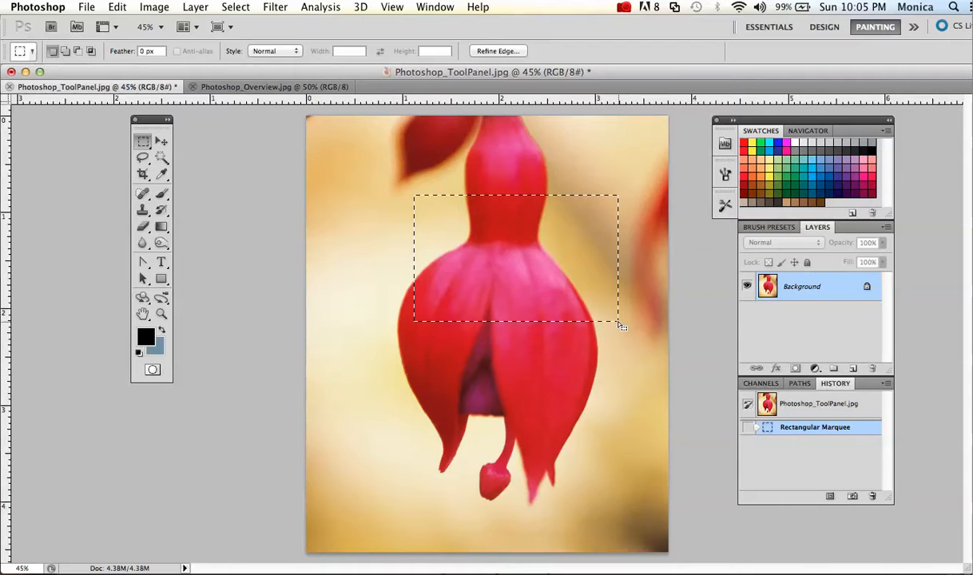
{"action": "key", "text": "super+v"}
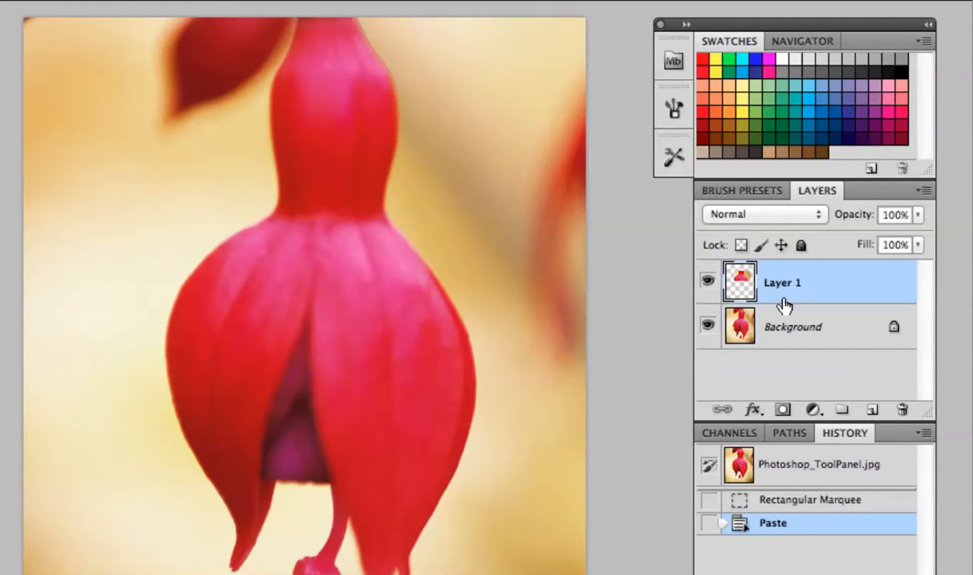
{"action": "left_click", "coordinate": [707, 326]}
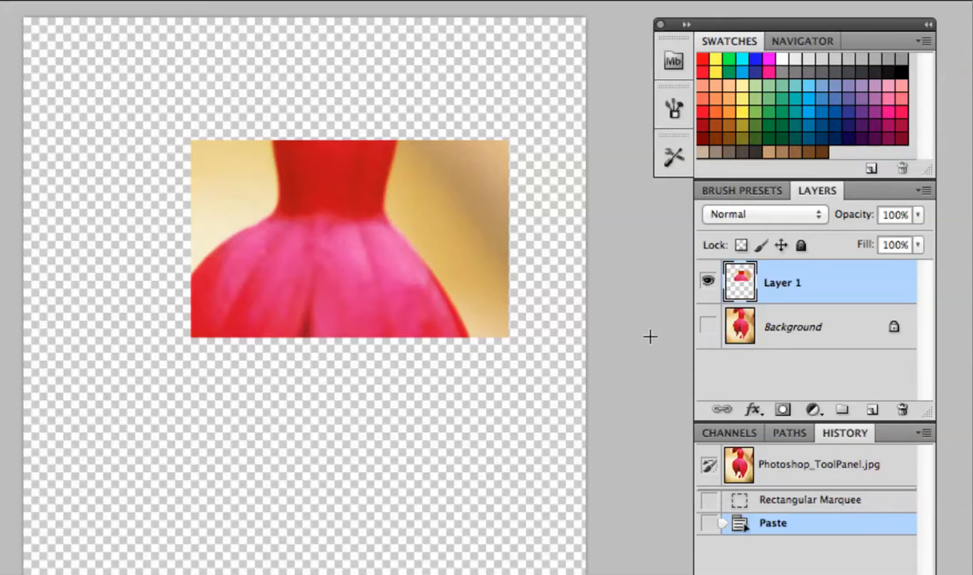
{"action": "left_click", "coordinate": [707, 327]}
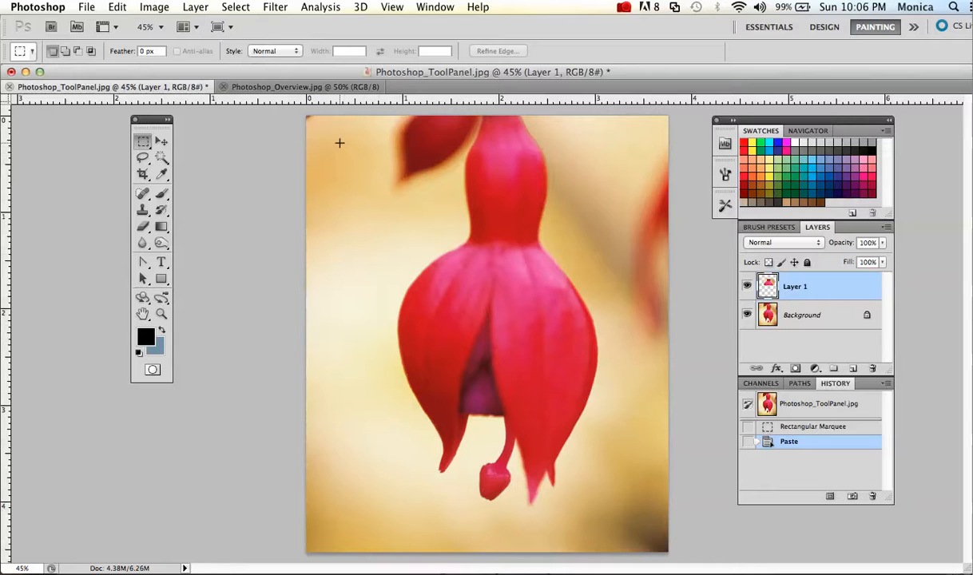
Select a wide rectangle across the upper part of the flower and try to delete and cut its content on Layer 1.
{"action": "left_click_drag", "start_coordinate": [565, 201], "coordinate": [565, 200]}
{"action": "key", "text": "Delete"}
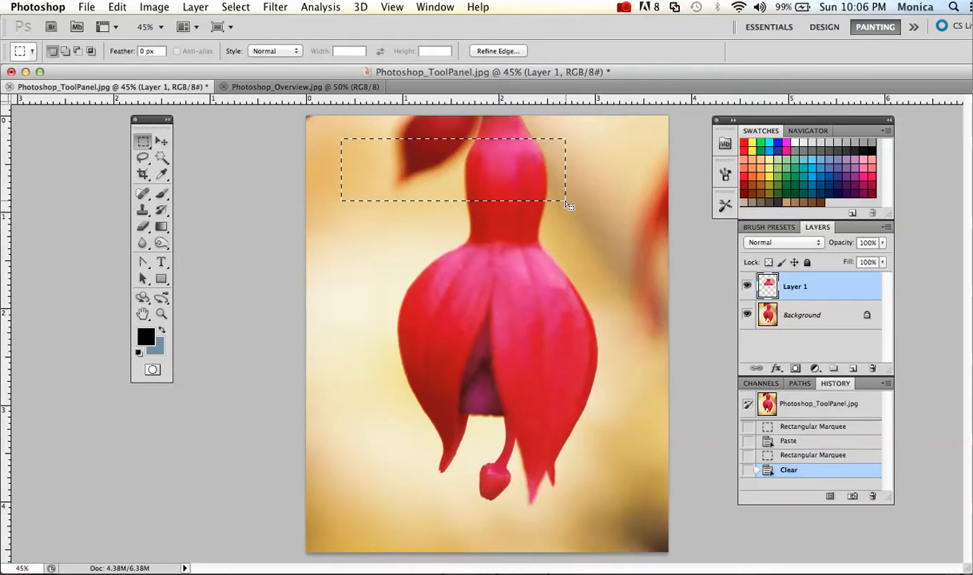
{"action": "key", "text": "super+x"}
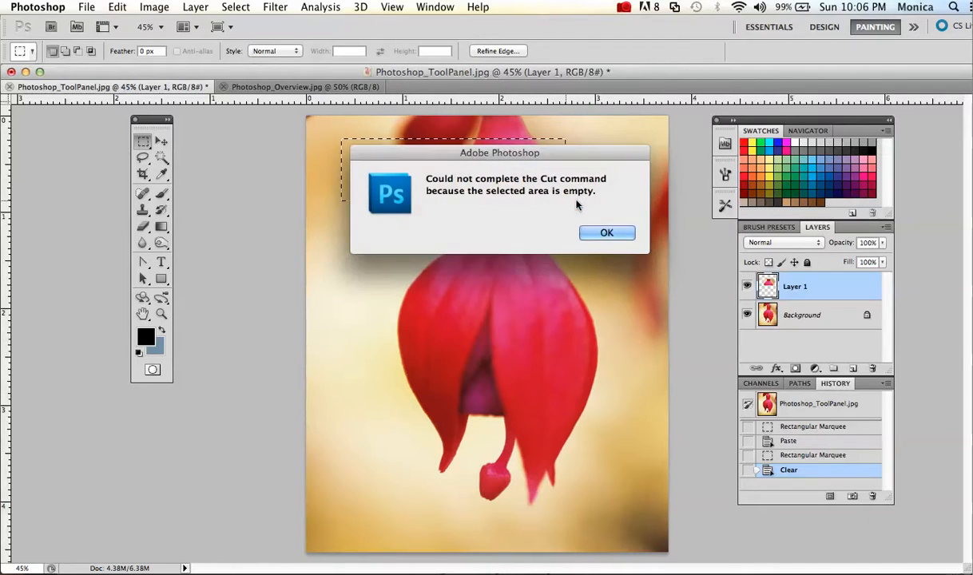
{"action": "left_click", "coordinate": [609, 233]}
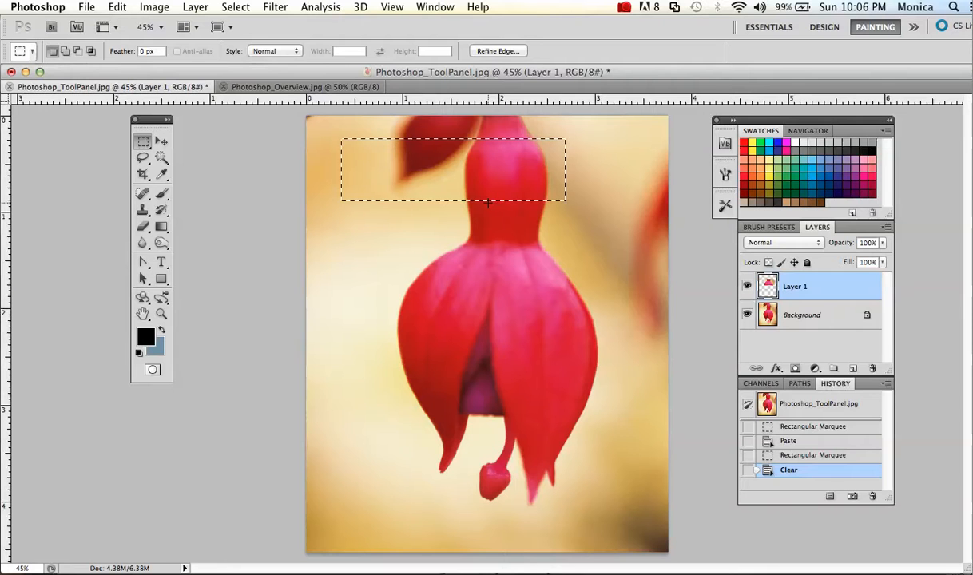
Clear the selected rectangle on the Background layer to the background color, without applying the Content-Aware fill.
{"action": "left_click", "coordinate": [779, 316]}
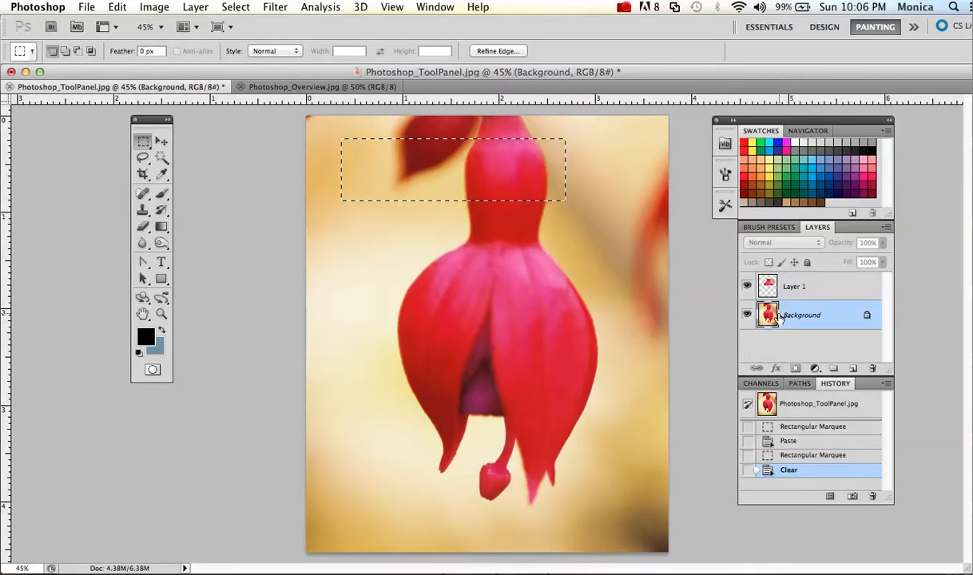
{"action": "key", "text": "BackSpace"}
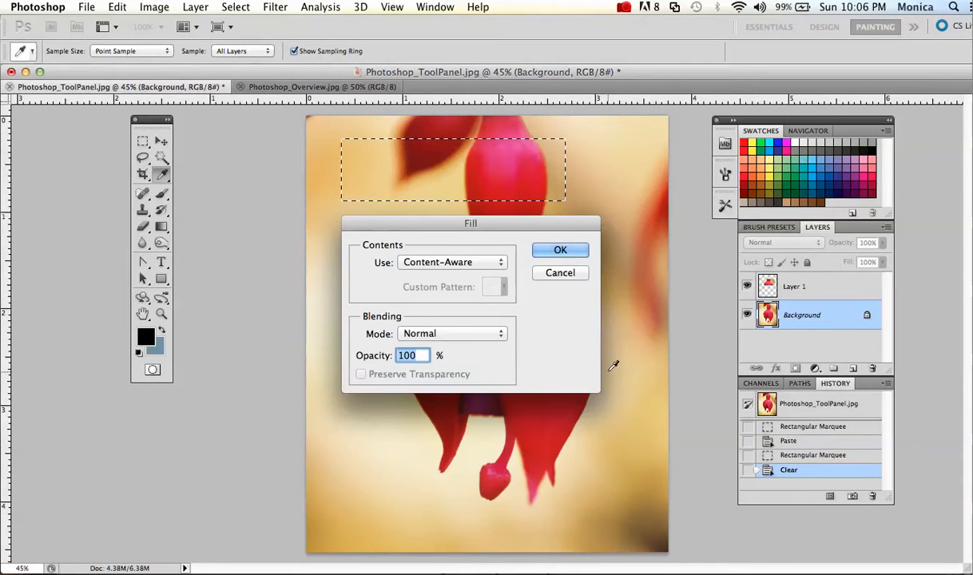
{"action": "left_click", "coordinate": [562, 274]}
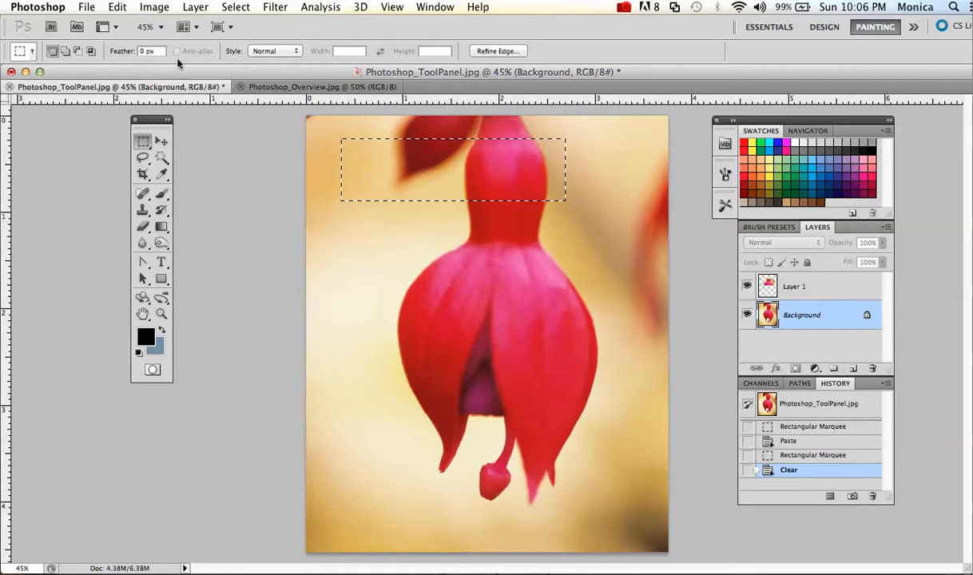
{"action": "left_click", "coordinate": [118, 6]}
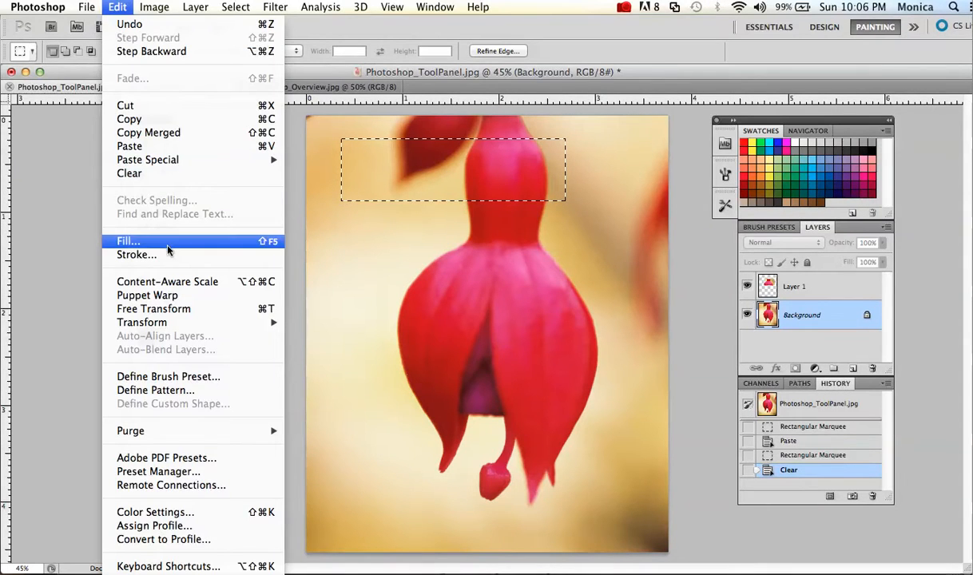
{"action": "left_click", "coordinate": [160, 173]}
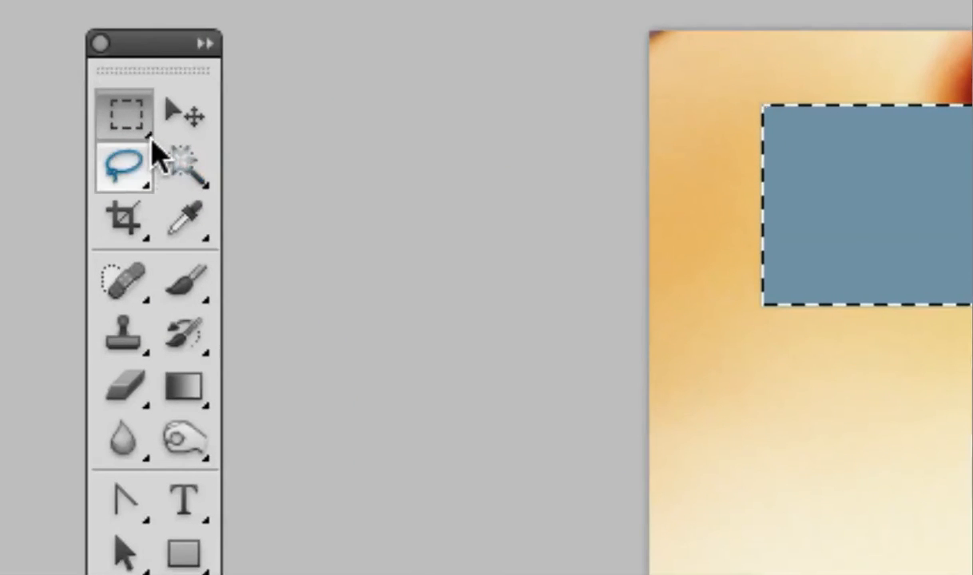
Select an oval area across the middle of the flower's petals with the Elliptical Marquee tool.
{"action": "left_click", "coordinate": [150, 143]}
{"action": "left_click_drag", "start_coordinate": [150, 142], "coordinate": [257, 152]}
{"action": "left_click_drag", "start_coordinate": [148, 131], "coordinate": [244, 121]}
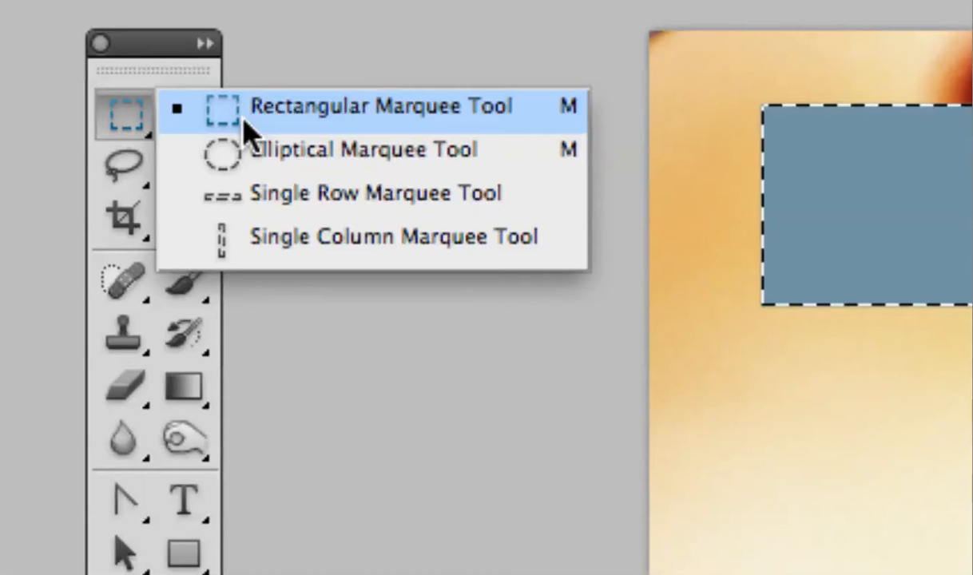
{"action": "left_click_drag", "start_coordinate": [244, 121], "coordinate": [471, 154]}
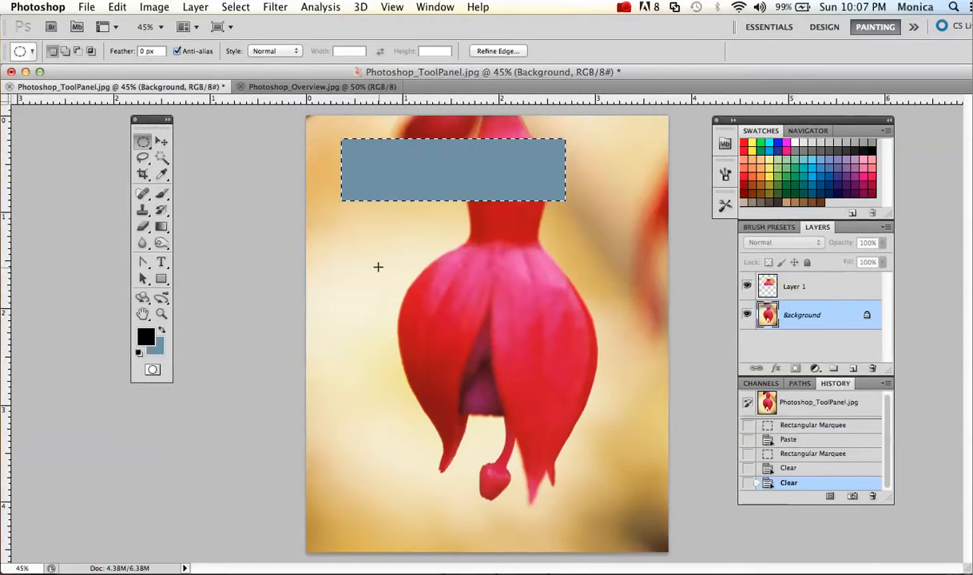
{"action": "left_click_drag", "start_coordinate": [379, 271], "coordinate": [398, 284]}
{"action": "left_click_drag", "start_coordinate": [560, 402], "coordinate": [560, 403]}
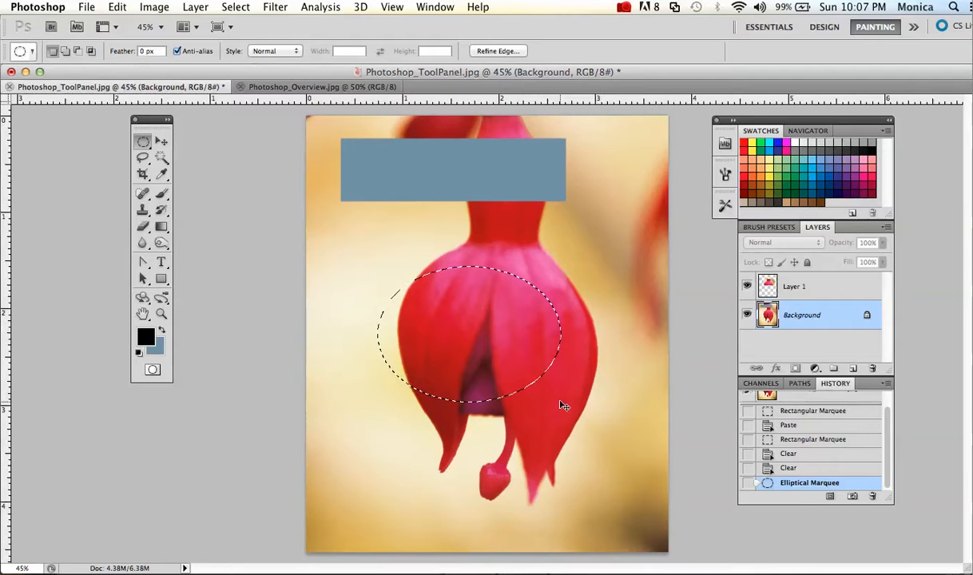
Copy the elliptical selection onto a new layer and check it alone with Background and Layer 1 temporarily hidden.
{"action": "key", "text": "super+c"}
{"action": "key", "text": "super+v"}
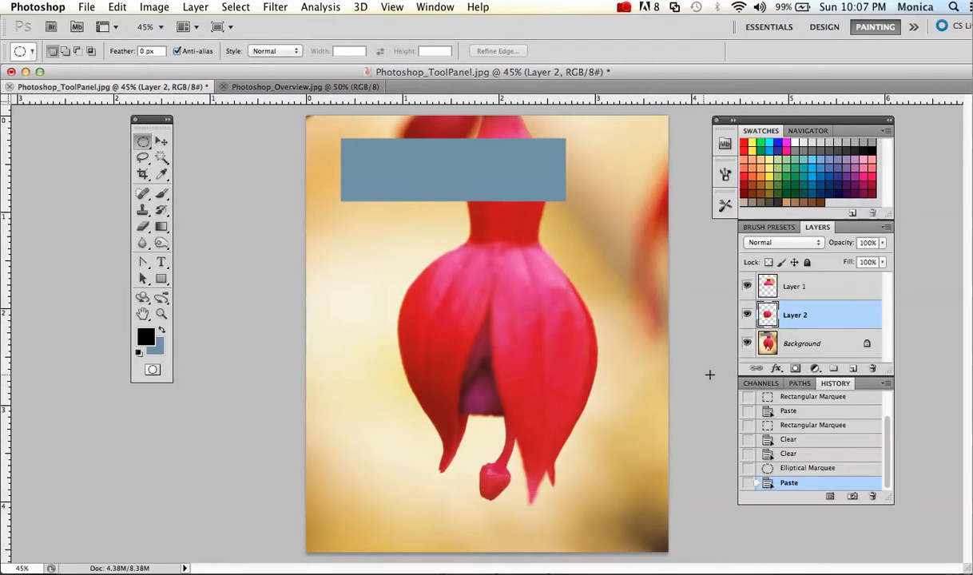
{"action": "left_click", "coordinate": [746, 344]}
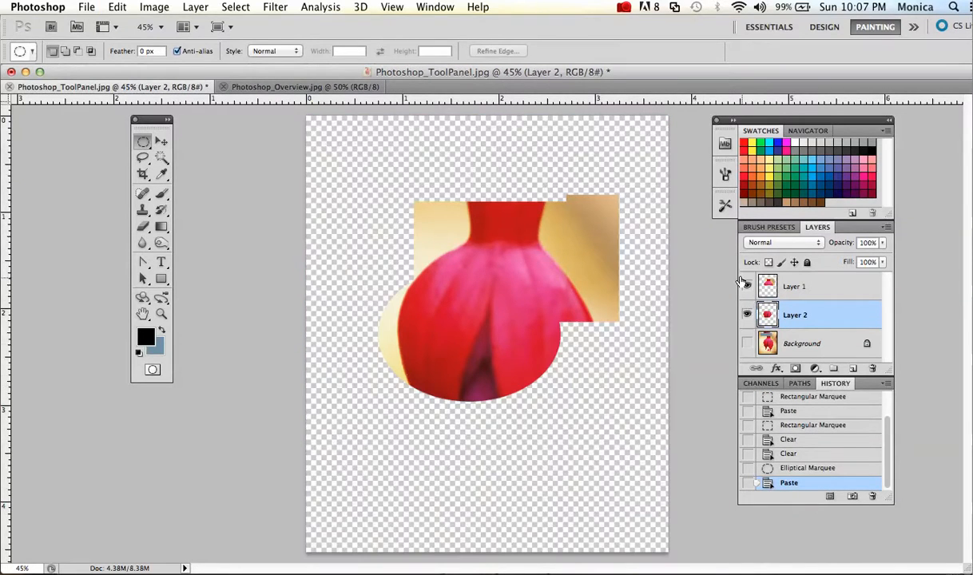
{"action": "left_click", "coordinate": [747, 286]}
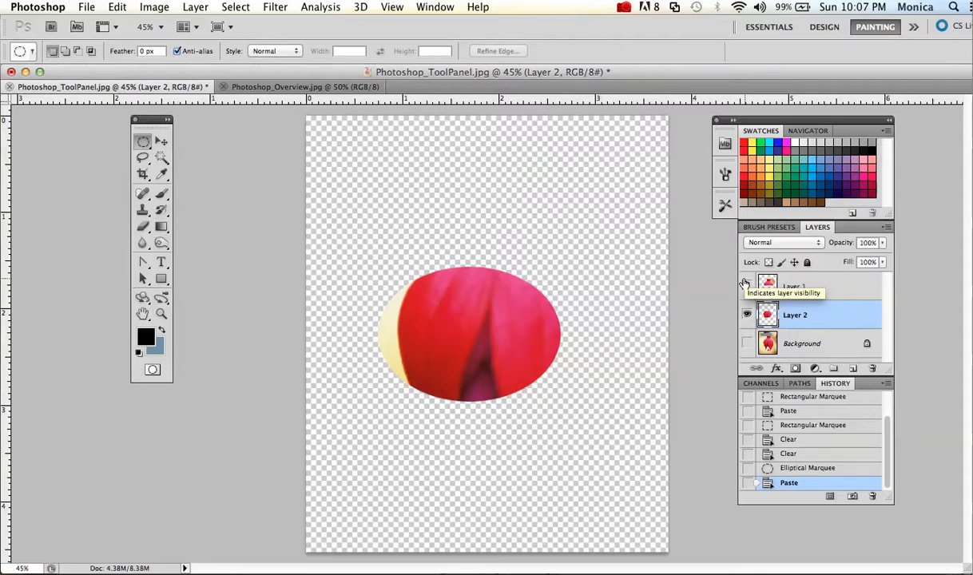
{"action": "left_click", "coordinate": [746, 287]}
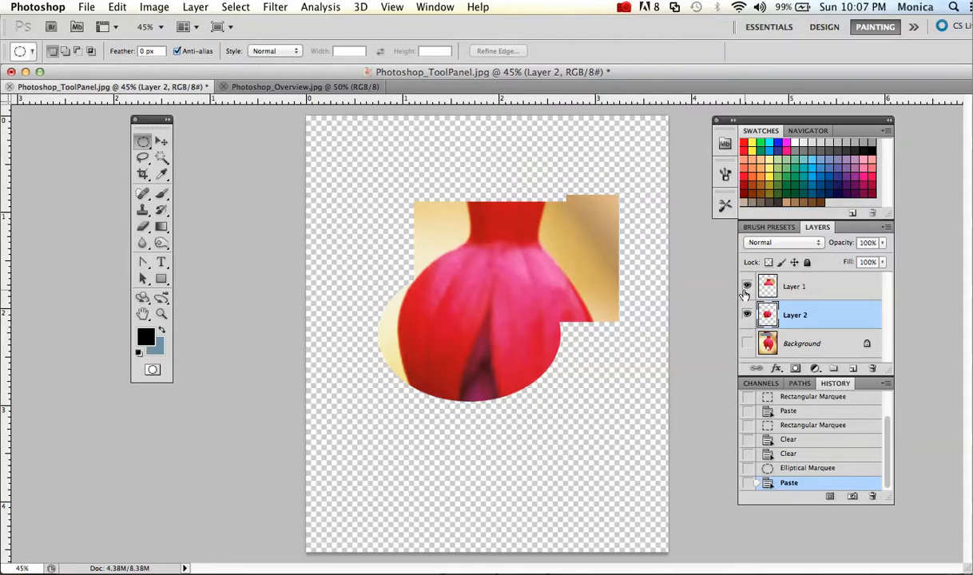
{"action": "left_click", "coordinate": [747, 343]}
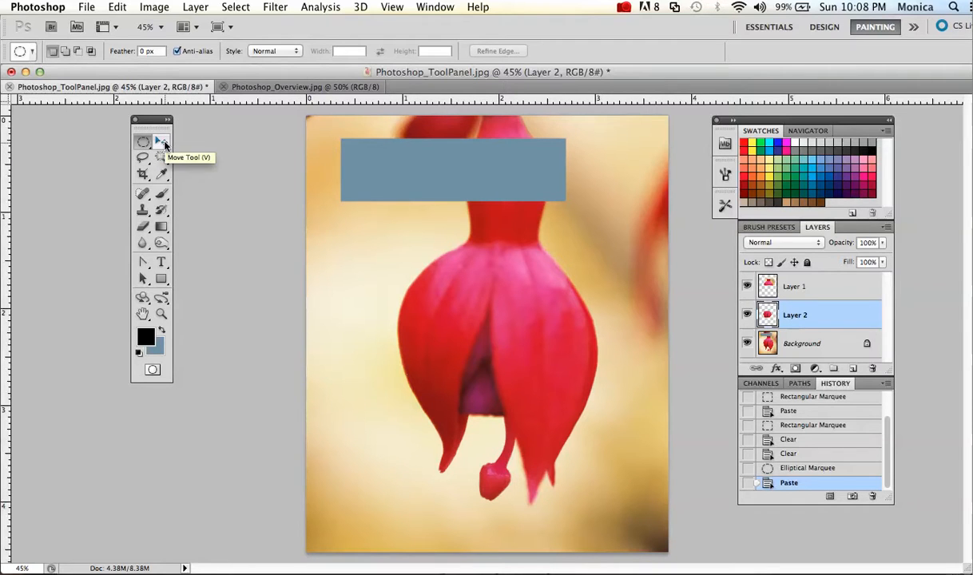
Move the oval petal piece on Layer 2 to the image's lower right and the rectangular piece on Layer 1 to its left edge.
{"action": "left_click", "coordinate": [162, 142]}
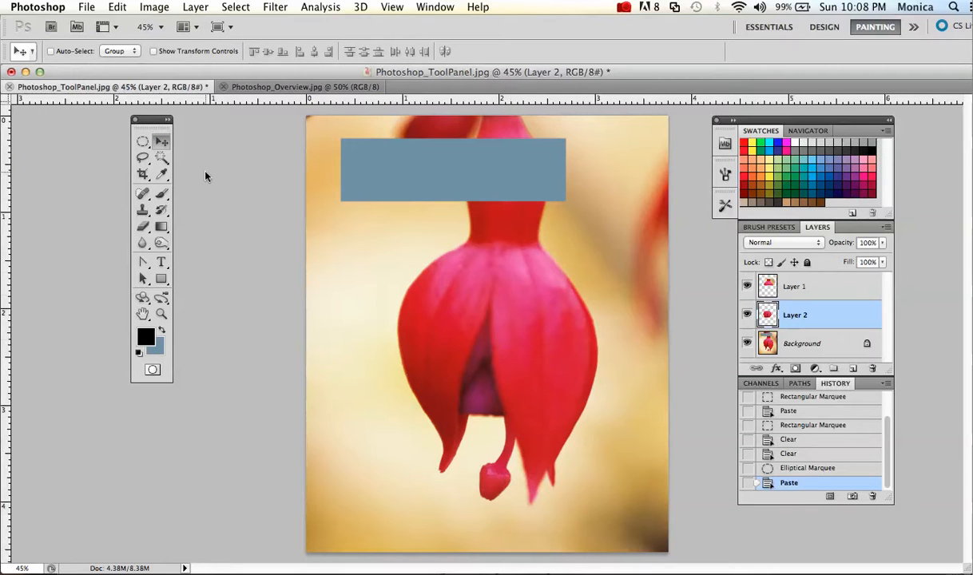
{"action": "left_click_drag", "start_coordinate": [536, 339], "coordinate": [637, 320]}
{"action": "left_click_drag", "start_coordinate": [451, 308], "coordinate": [637, 466]}
{"action": "left_click_drag", "start_coordinate": [516, 196], "coordinate": [350, 278]}
{"action": "left_click", "coordinate": [787, 292]}
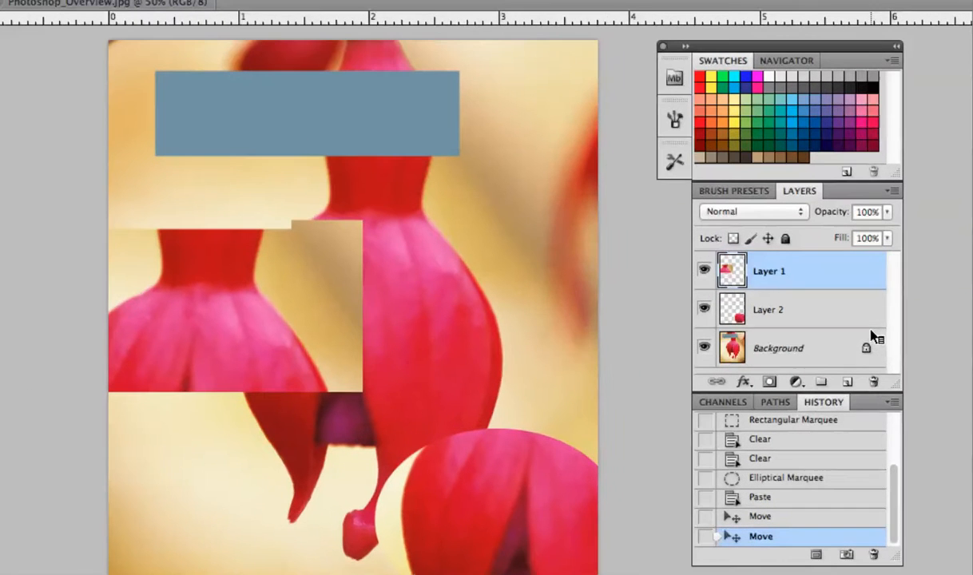
{"action": "left_click", "coordinate": [780, 316]}
{"action": "left_click_drag", "start_coordinate": [463, 532], "coordinate": [424, 510]}
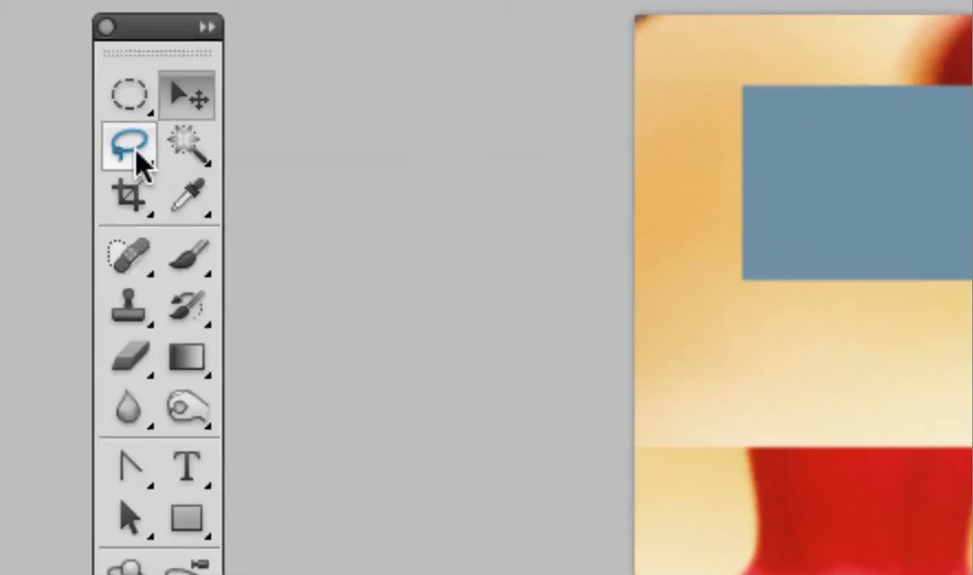
Outline the red neck of the copied flower piece at the image's left edge with a freehand Lasso selection at 100% zoom.
{"action": "left_click", "coordinate": [150, 163]}
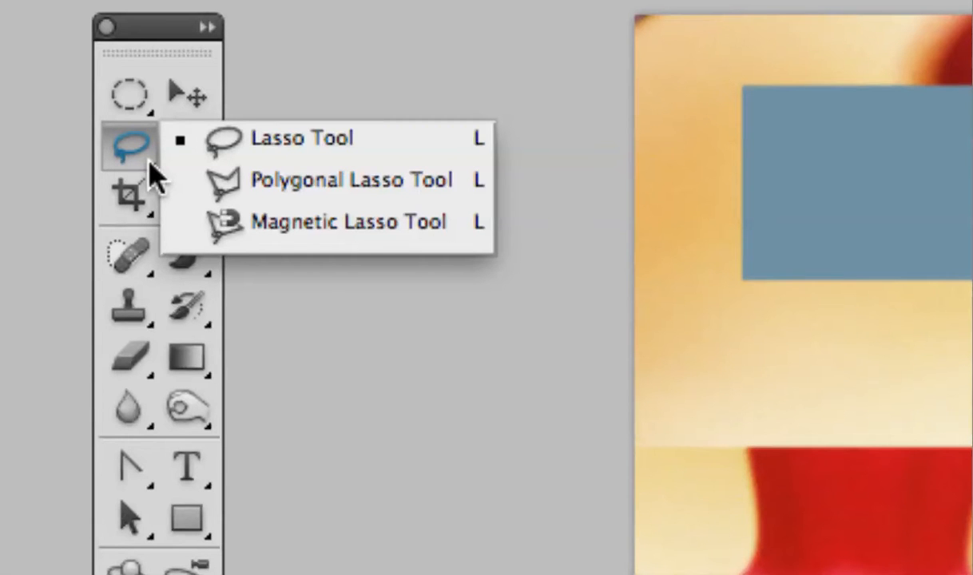
{"action": "left_click", "coordinate": [150, 171]}
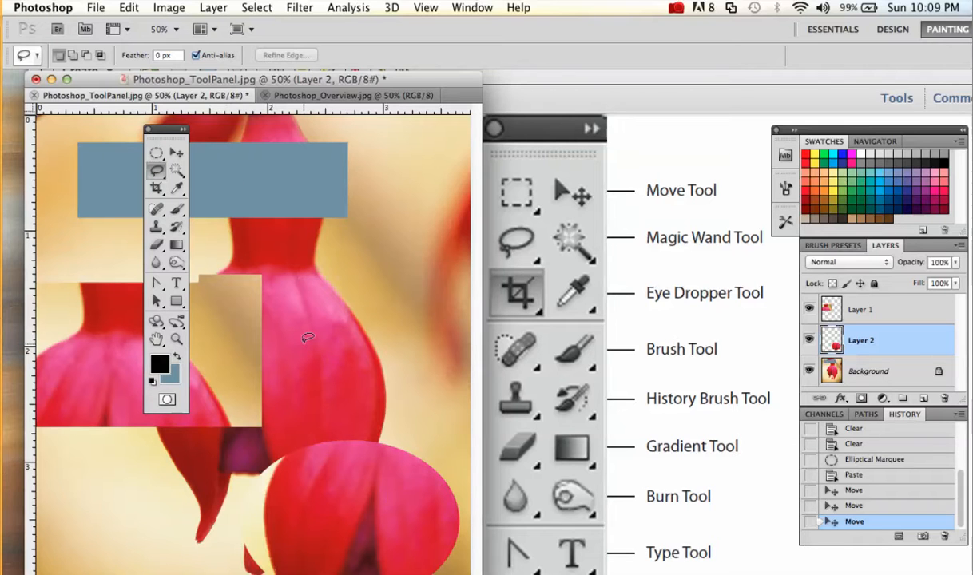
{"action": "key", "text": "super+equal"}
{"action": "key", "text": "super+equal"}
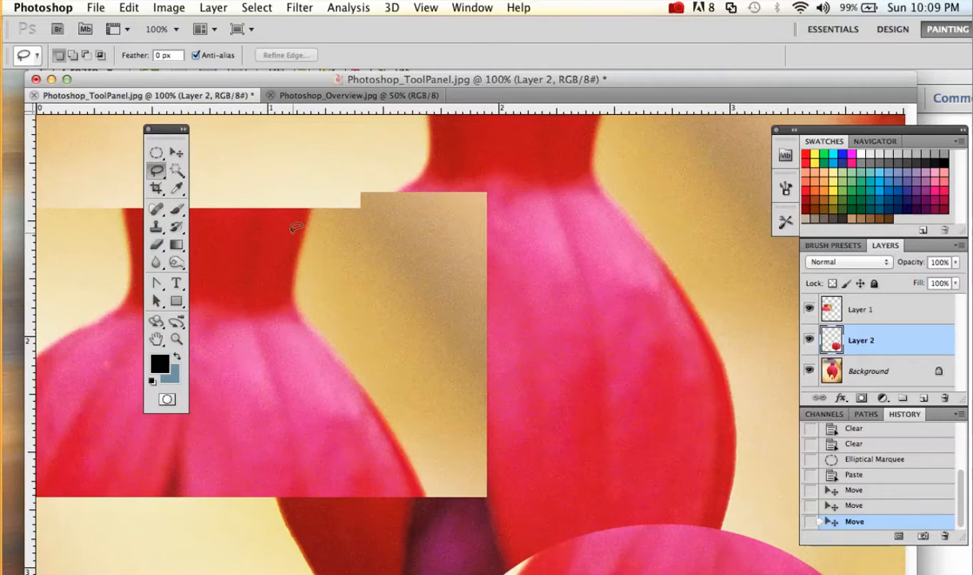
{"action": "left_click_drag", "start_coordinate": [165, 134], "coordinate": [68, 140]}
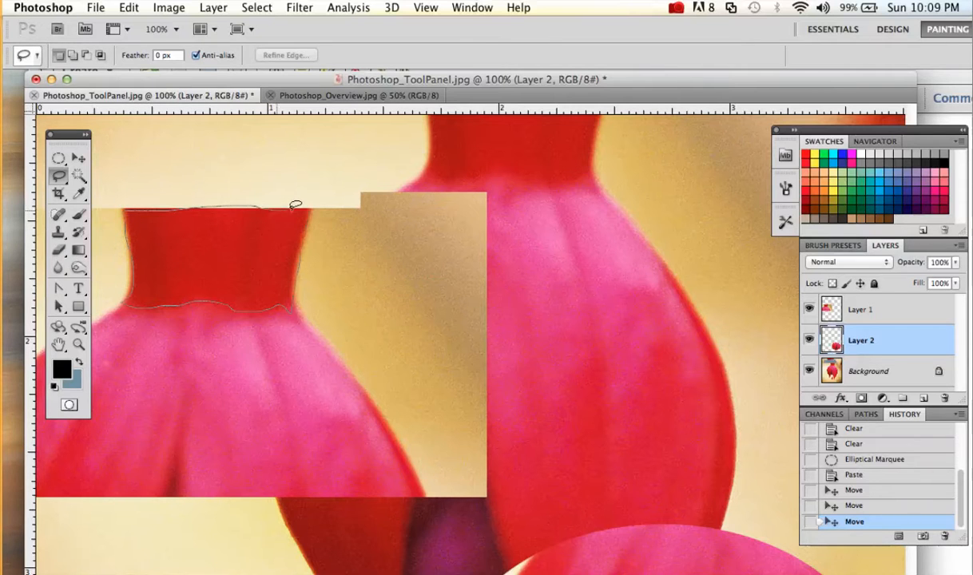
{"action": "left_click_drag", "start_coordinate": [314, 205], "coordinate": [313, 205]}
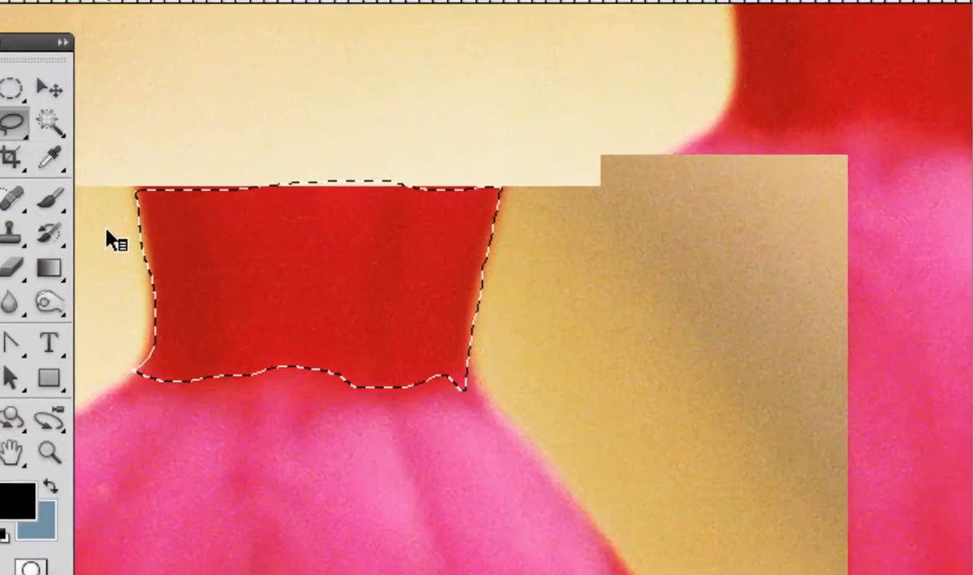
Erase the red neck inside the lasso selection on Layer 1 with the Eraser tool.
{"action": "left_click", "coordinate": [12, 268]}
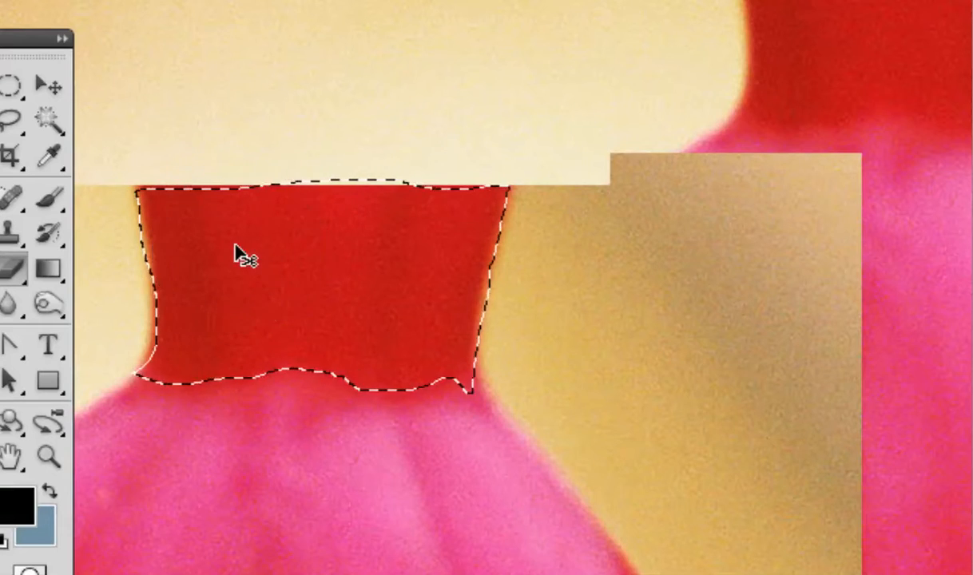
{"action": "key", "text": "ctrl+minus"}
{"action": "key", "text": "ctrl+minus"}
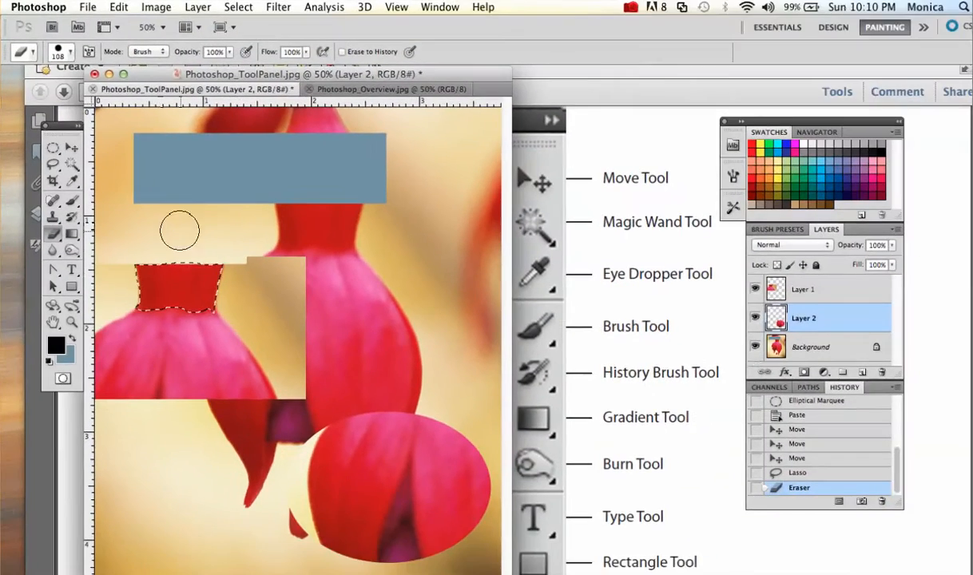
{"action": "left_click", "coordinate": [802, 290]}
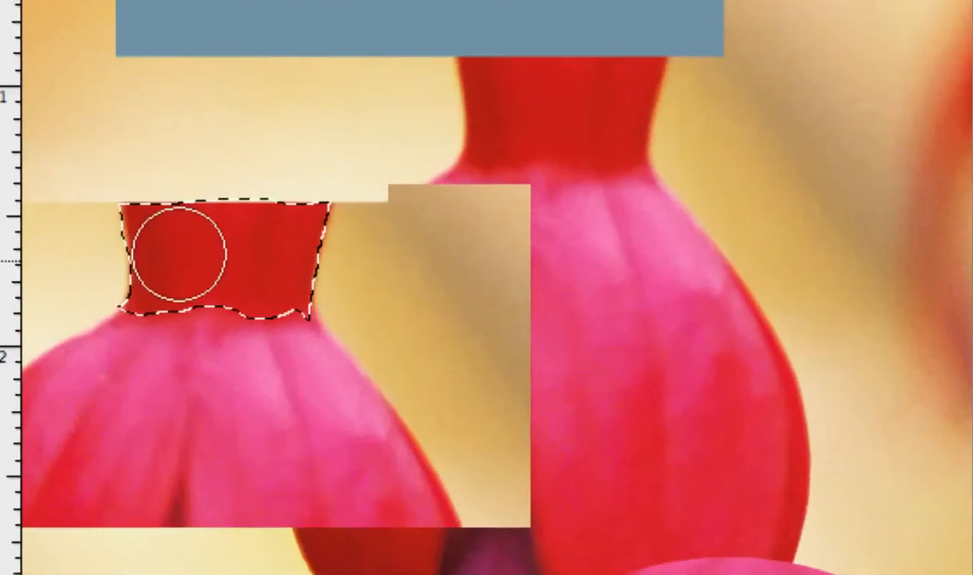
{"action": "mouse_move", "coordinate": [133, 228]}
{"action": "left_mouse_down"}
{"action": "mouse_move", "coordinate": [302, 216]}
{"action": "mouse_move", "coordinate": [311, 239]}
{"action": "mouse_move", "coordinate": [281, 282]}
{"action": "mouse_move", "coordinate": [311, 299]}
{"action": "mouse_move", "coordinate": [109, 291]}
{"action": "left_mouse_up"}
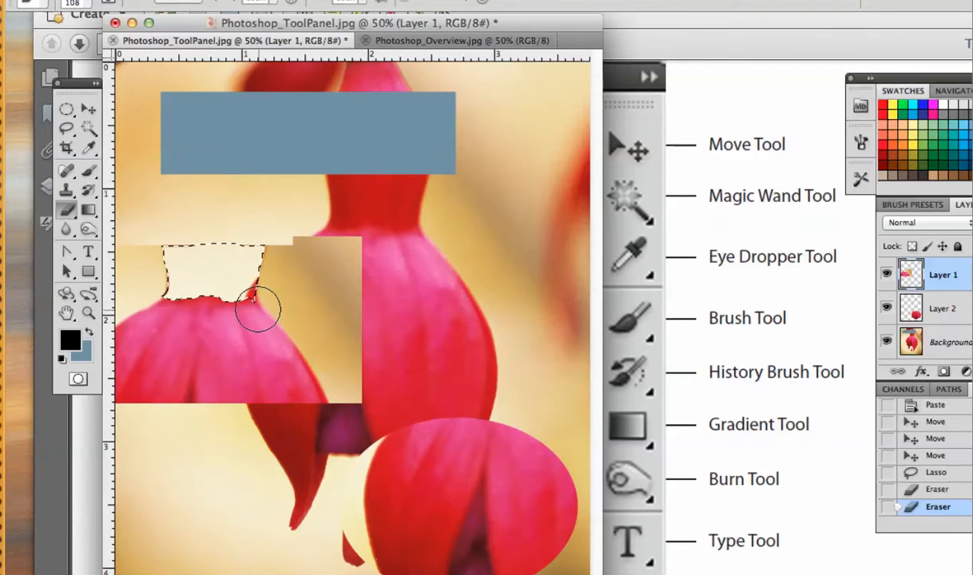
Trace a Magnetic Lasso selection around the right part of the large flower below the blue rectangle, and deselect it.
{"action": "left_click", "coordinate": [71, 134]}
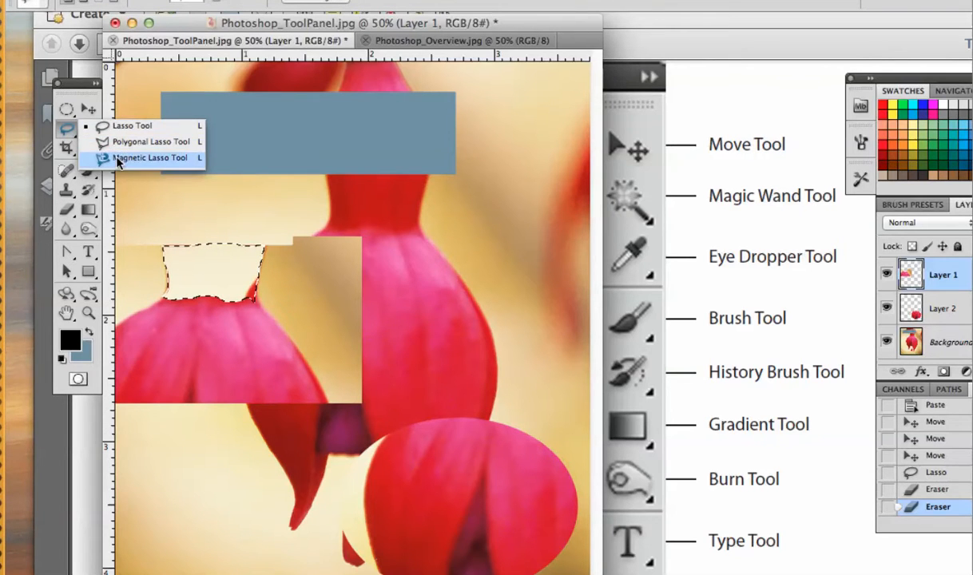
{"action": "left_click", "coordinate": [121, 165]}
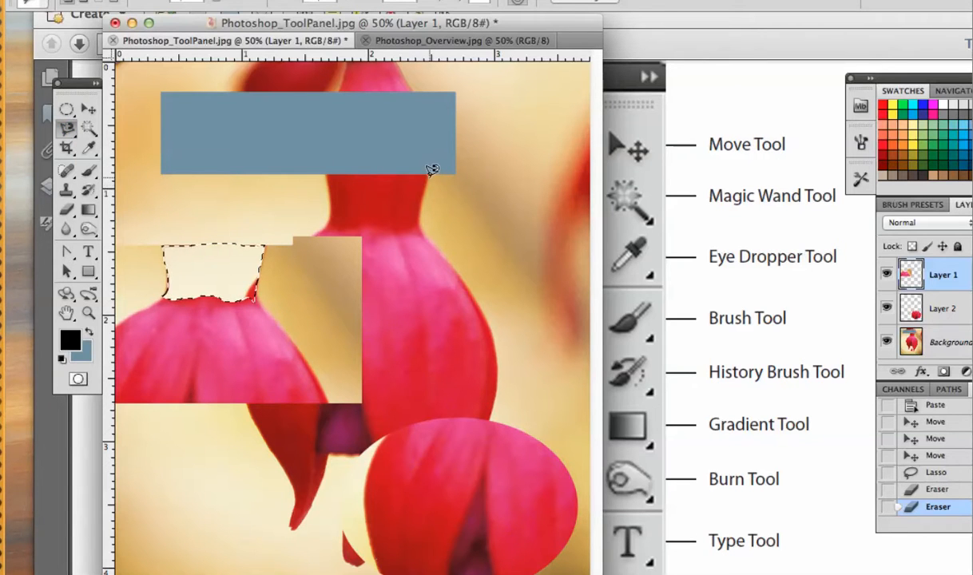
{"action": "left_click", "coordinate": [428, 183]}
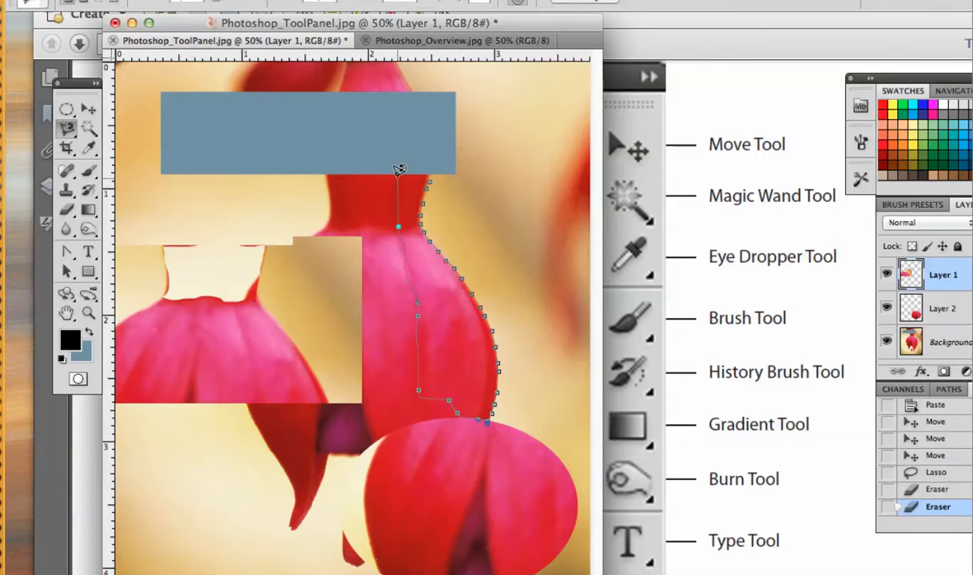
{"action": "double_click", "coordinate": [432, 176]}
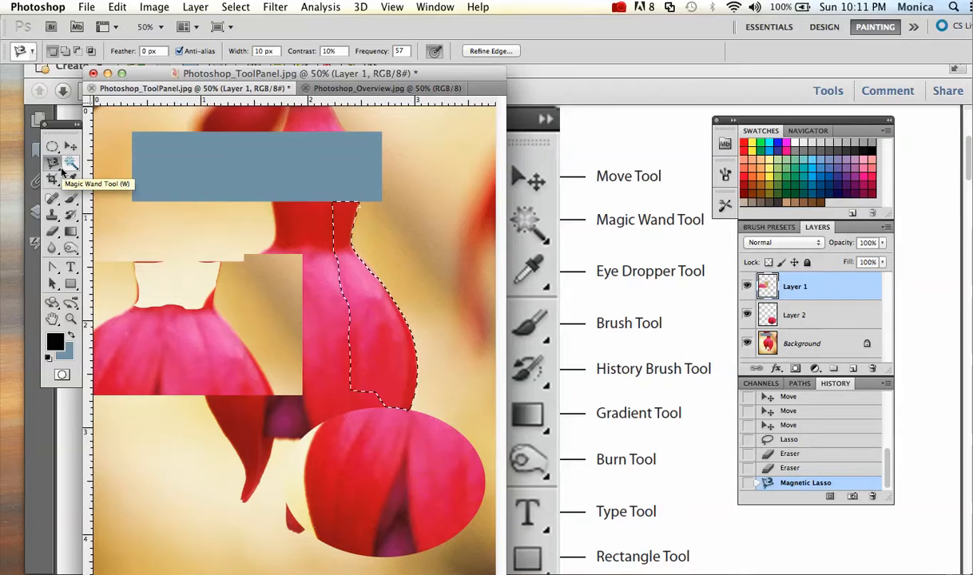
{"action": "left_click_drag", "start_coordinate": [57, 168], "coordinate": [78, 154]}
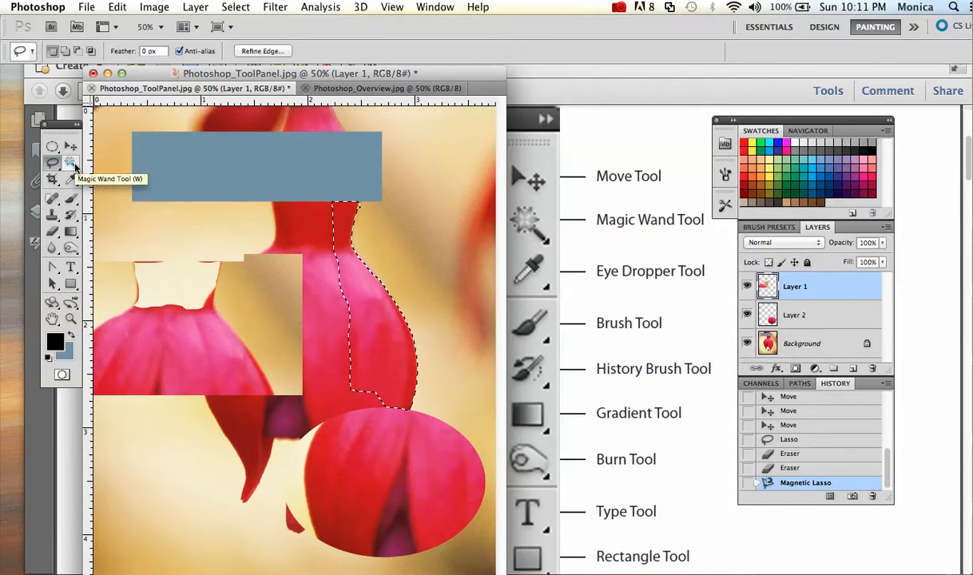
{"action": "key", "text": "super+d"}
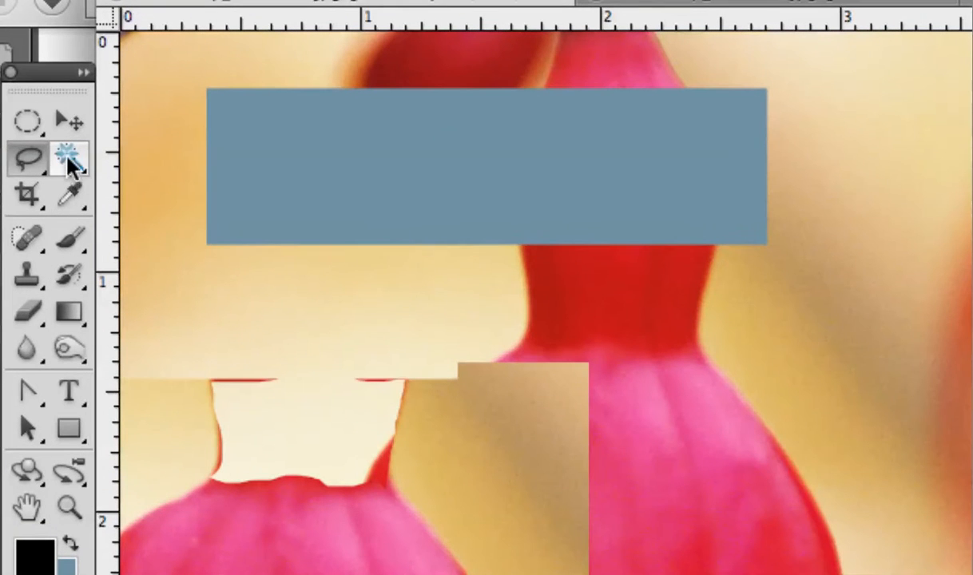
Try to select the large flower's petal color with the Magic Wand while Layer 1 is active, and clear the selection.
{"action": "left_click", "coordinate": [68, 160]}
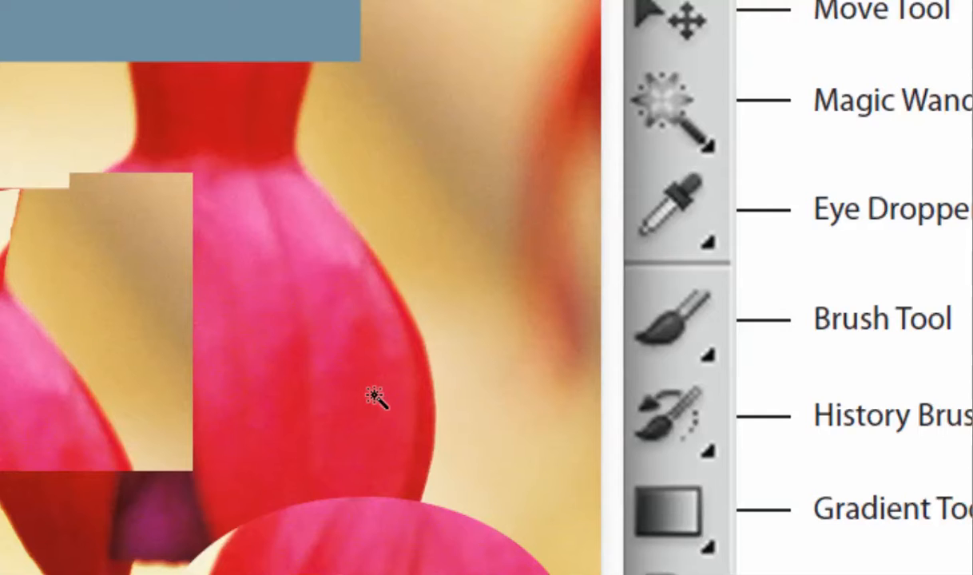
{"action": "left_click", "coordinate": [331, 263]}
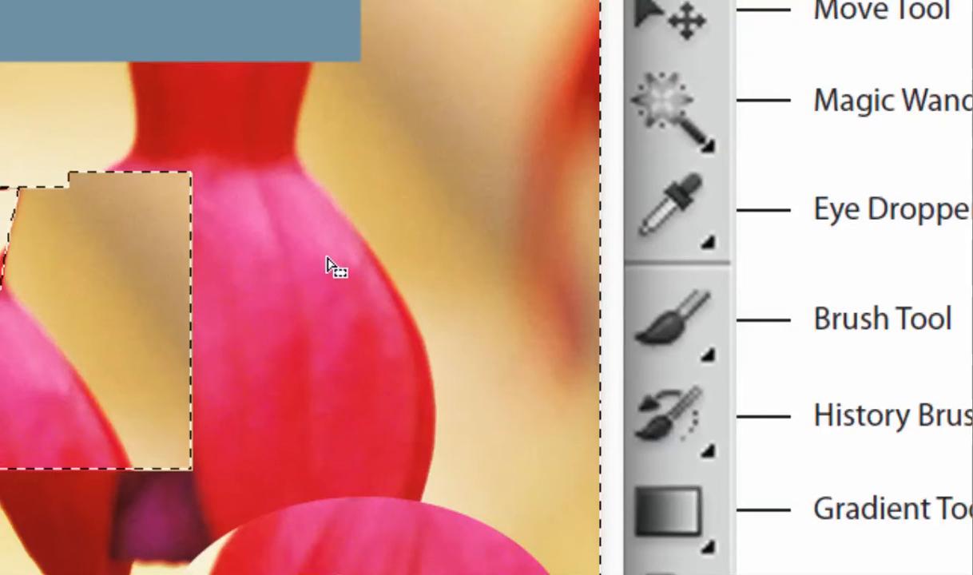
{"action": "key", "text": "ctrl+d"}
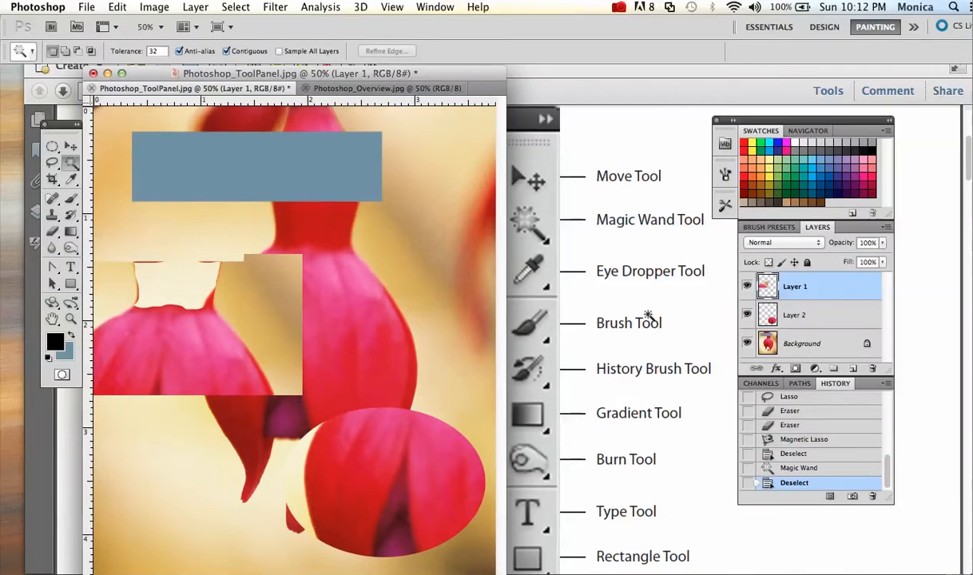
Sample several petal areas on the Background layer with the Magic Wand, ending with the red neck below the blue rectangle selected.
{"action": "left_click", "coordinate": [810, 346]}
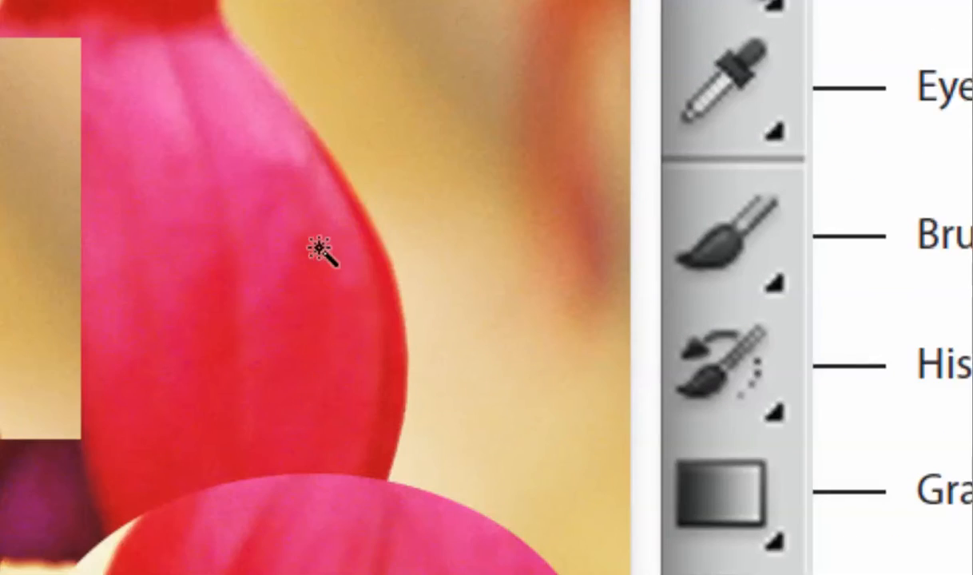
{"action": "left_click", "coordinate": [353, 287]}
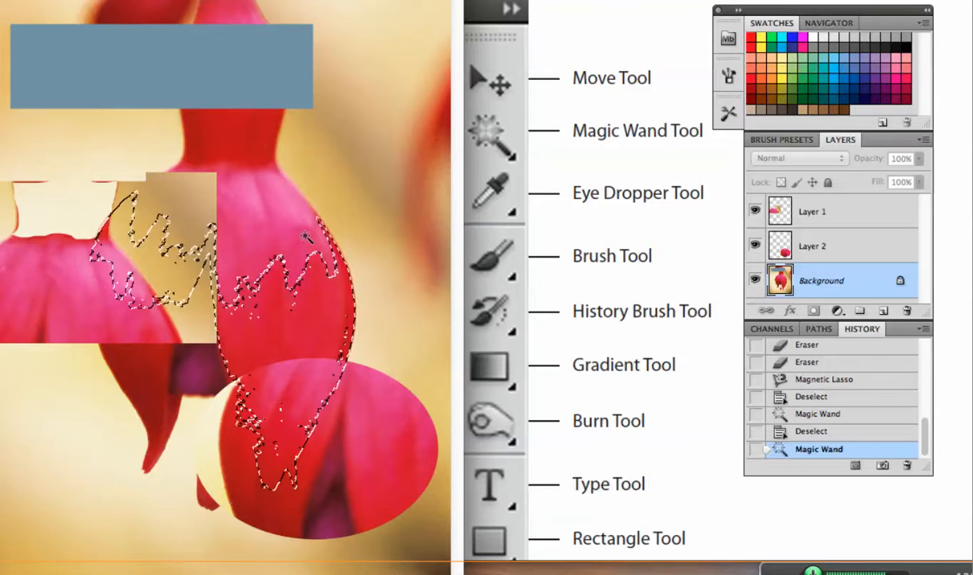
{"action": "left_click", "coordinate": [295, 234]}
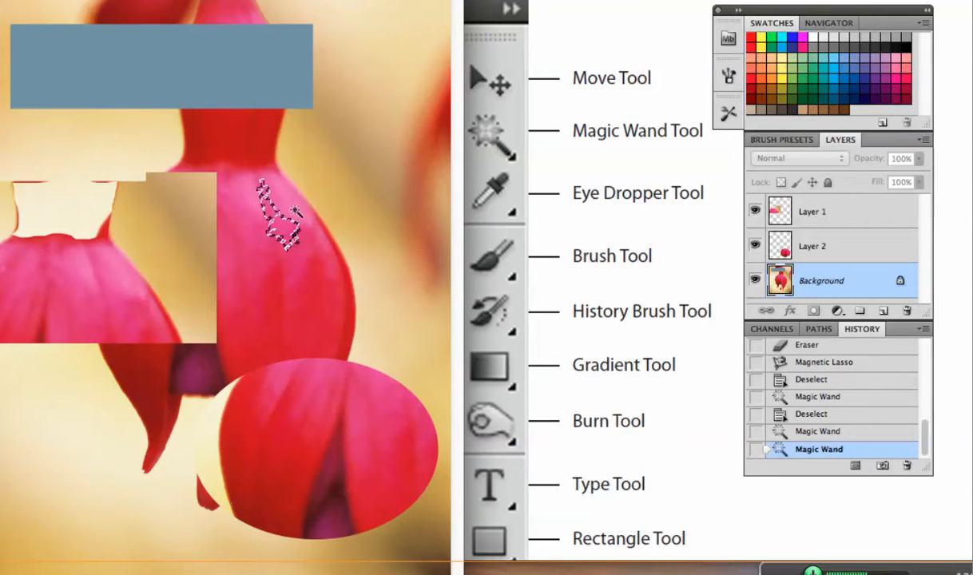
{"action": "left_click", "coordinate": [280, 206]}
{"action": "left_click", "coordinate": [251, 192]}
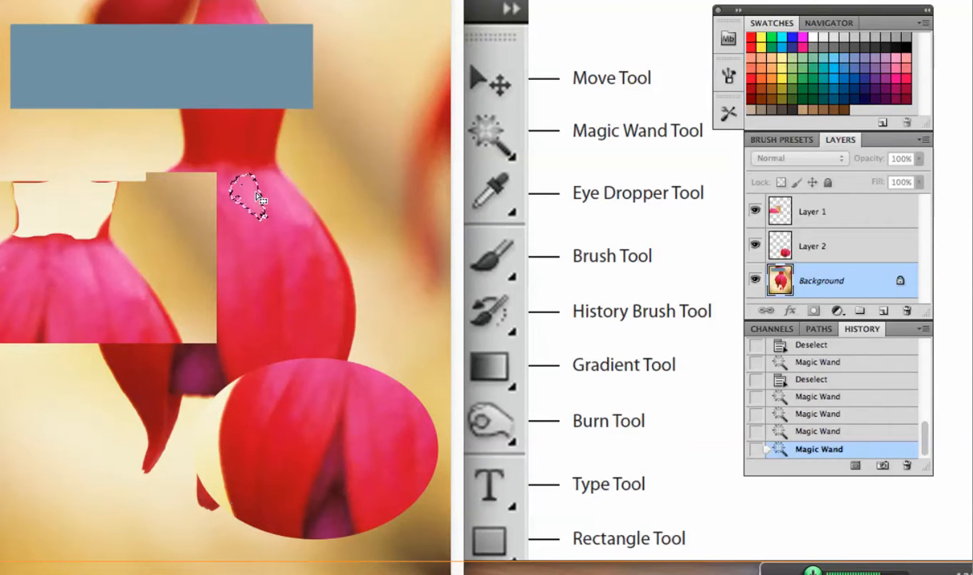
{"action": "left_click", "coordinate": [276, 187]}
{"action": "left_click", "coordinate": [259, 152]}
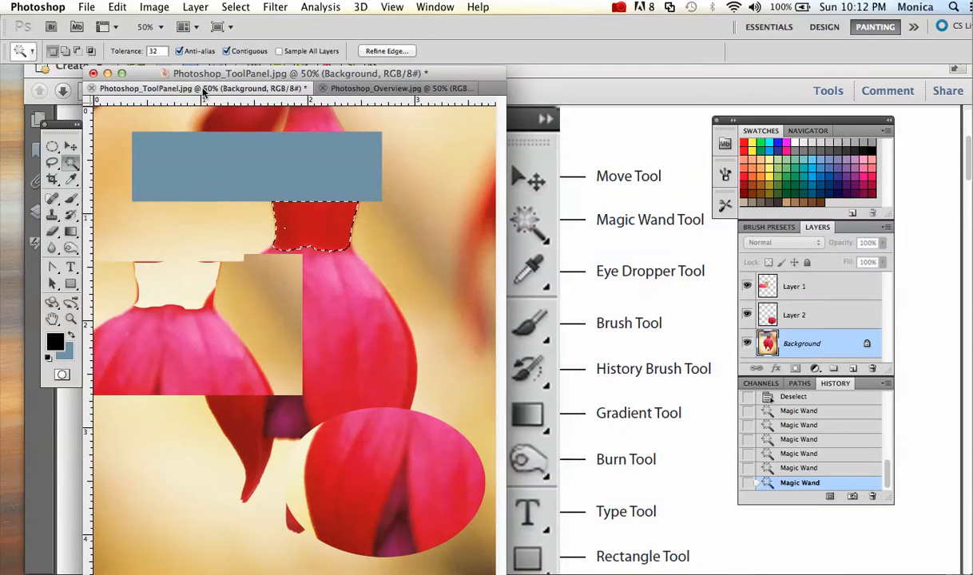
Sample areas around the eye beneath the hat brim with the Magic Wand in Photoshop_Overview.jpg.
{"action": "left_click", "coordinate": [359, 92]}
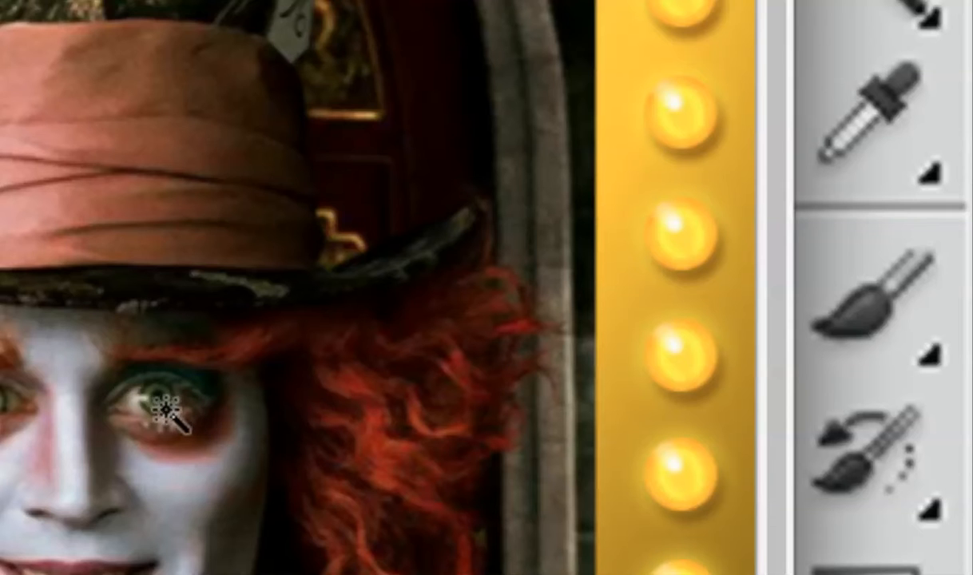
{"action": "left_click", "coordinate": [151, 400]}
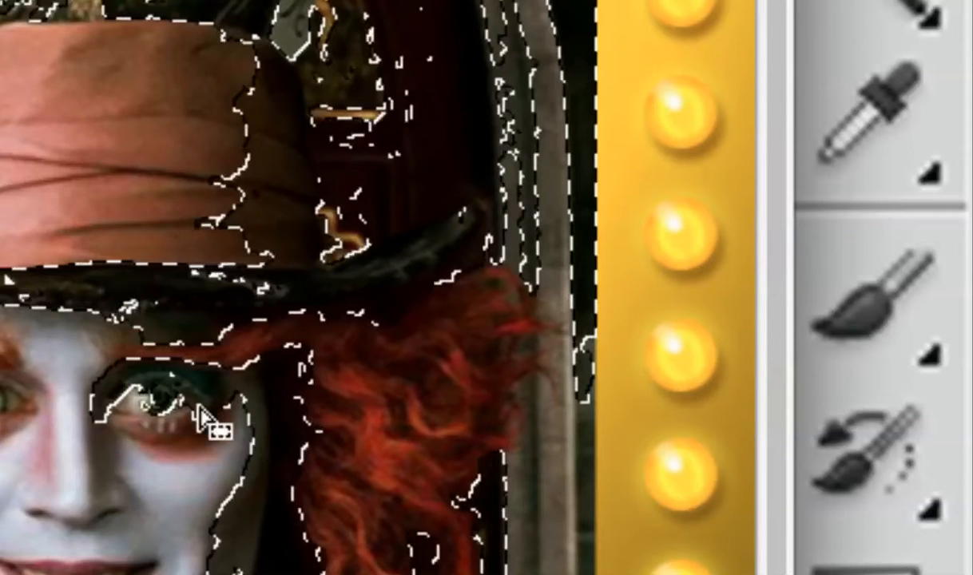
{"action": "left_click", "coordinate": [189, 435]}
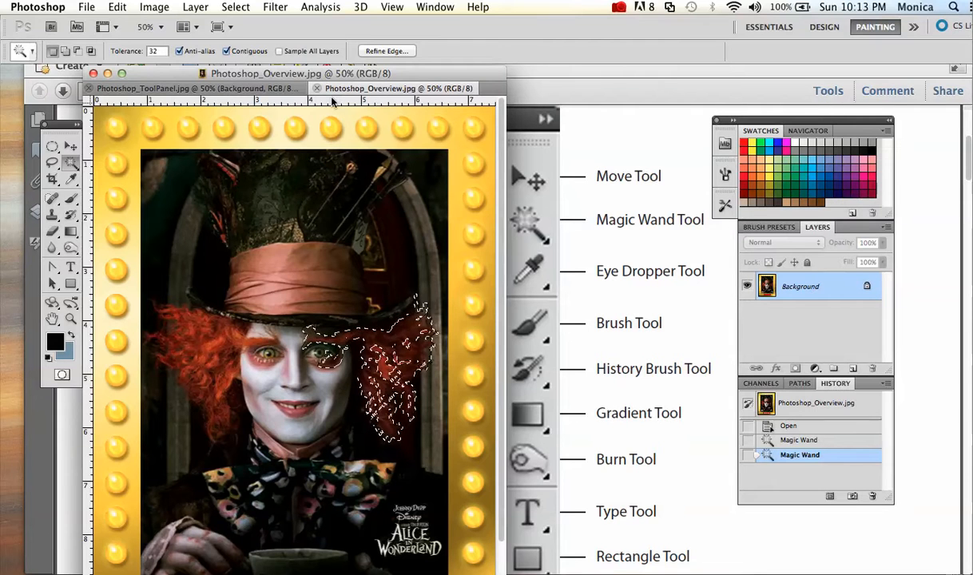
Clear the Magic Wand selection on the red neck in Photoshop_ToolPanel.jpg.
{"action": "left_click", "coordinate": [248, 88]}
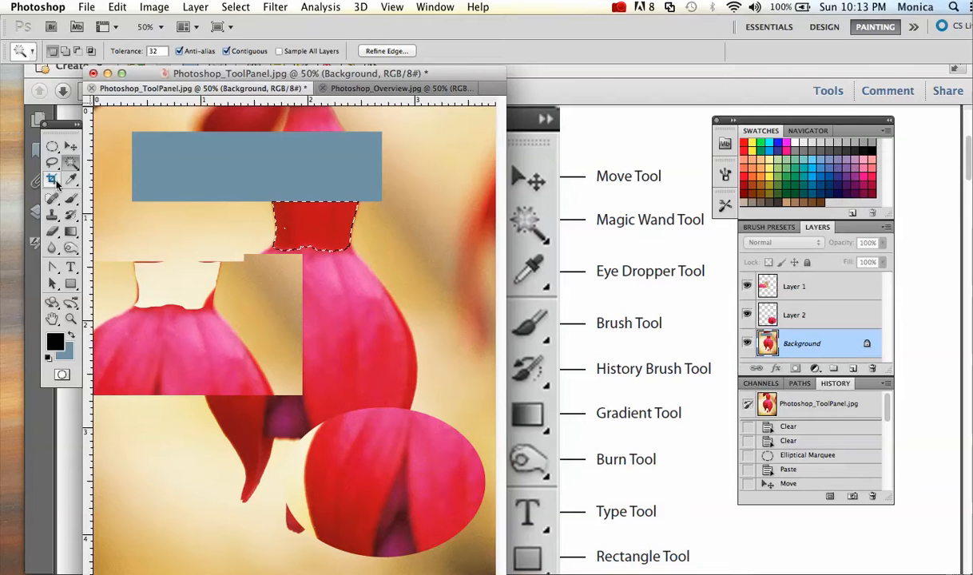
{"action": "key", "text": "super+d"}
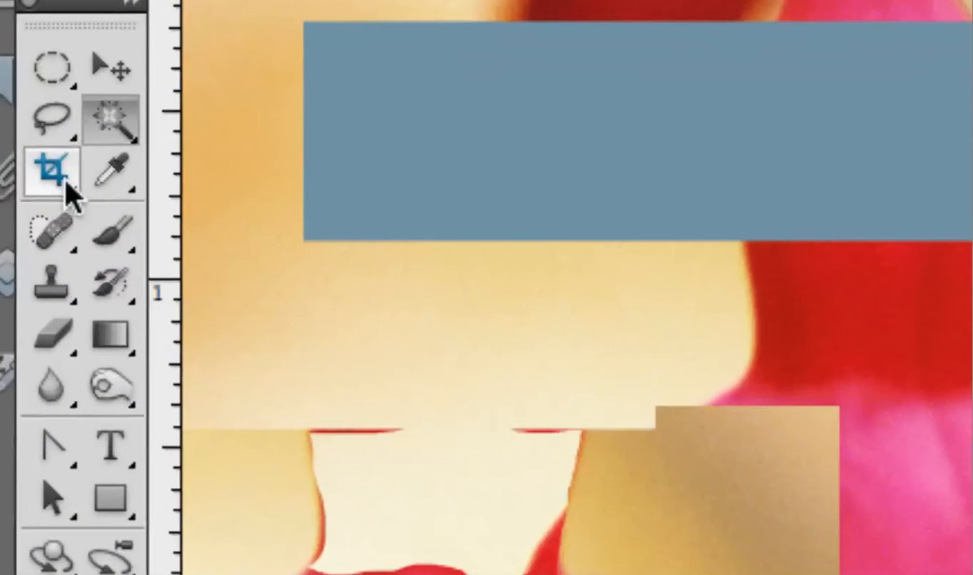
Crop Photoshop_Overview.jpg to a roughly square area around the face with the Crop tool.
{"action": "left_click", "coordinate": [51, 182]}
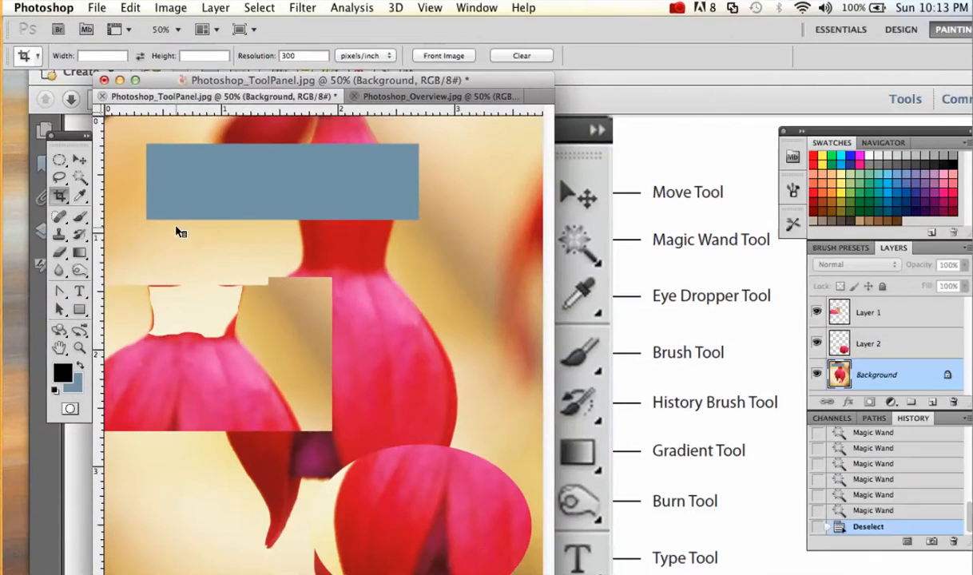
{"action": "left_click", "coordinate": [409, 98]}
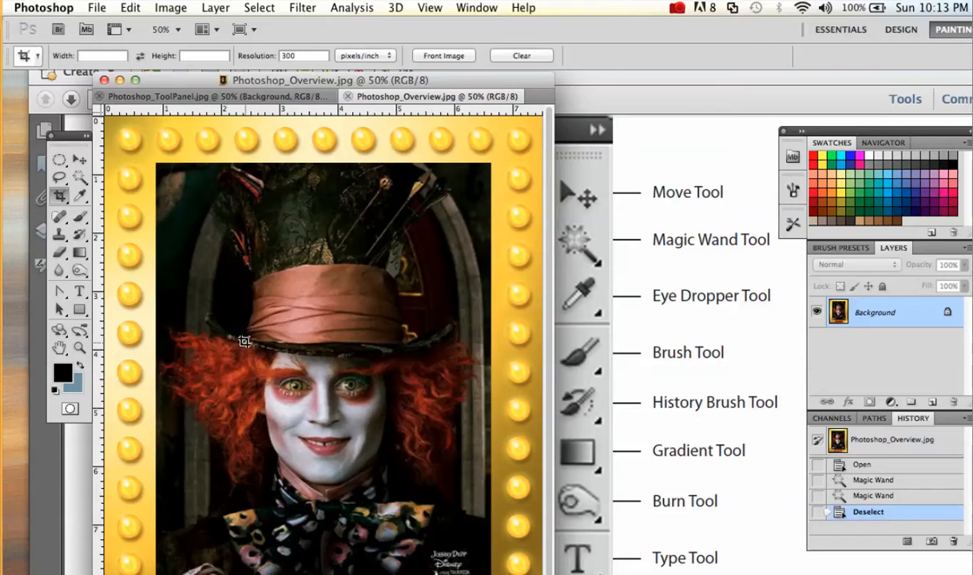
{"action": "left_click_drag", "start_coordinate": [244, 342], "coordinate": [403, 496]}
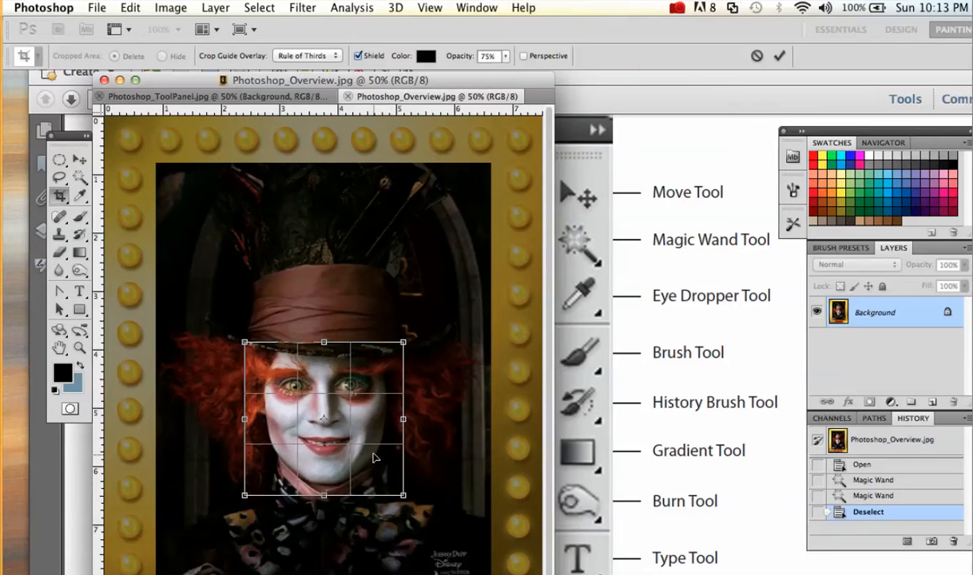
{"action": "key", "text": "Return"}
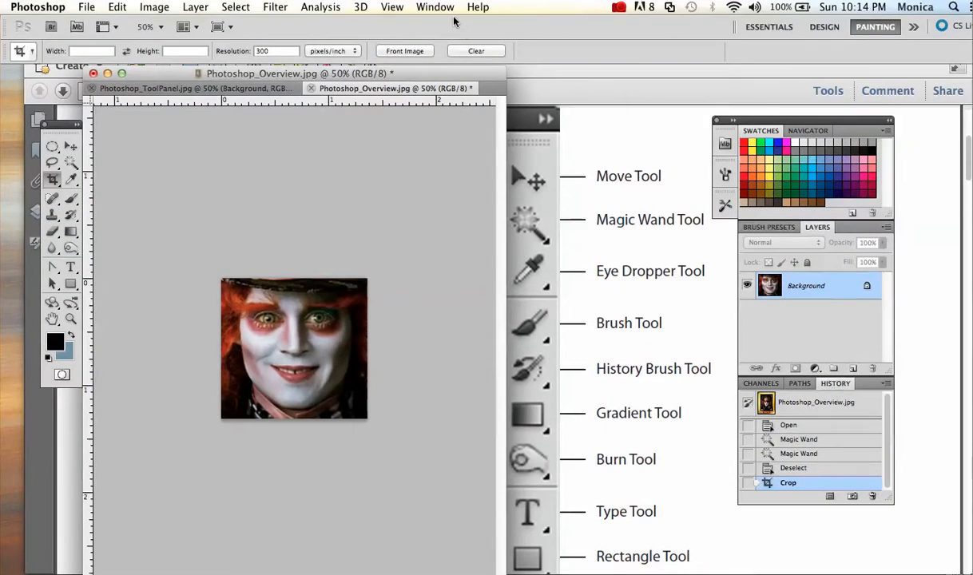
Restore both Photoshop_Overview.jpg and Photoshop_ToolPanel.jpg to their original history snapshots.
{"action": "left_click", "coordinate": [436, 7]}
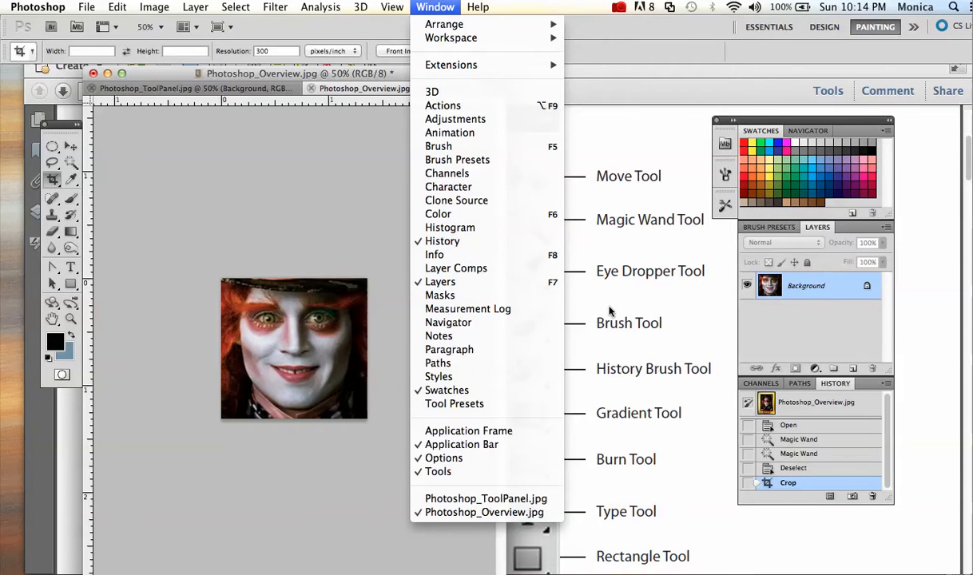
{"action": "left_click", "coordinate": [833, 387]}
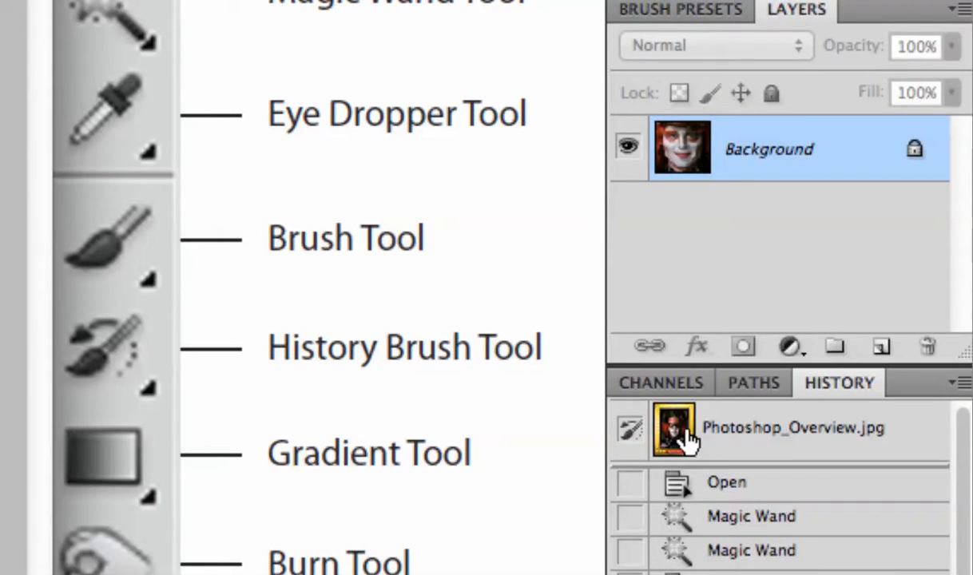
{"action": "left_click", "coordinate": [795, 438]}
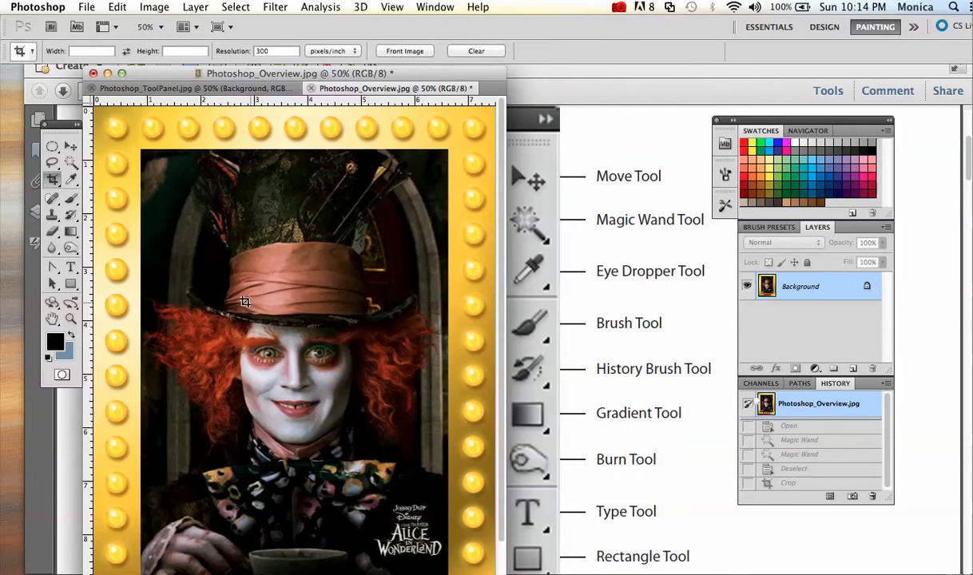
{"action": "left_click", "coordinate": [169, 87]}
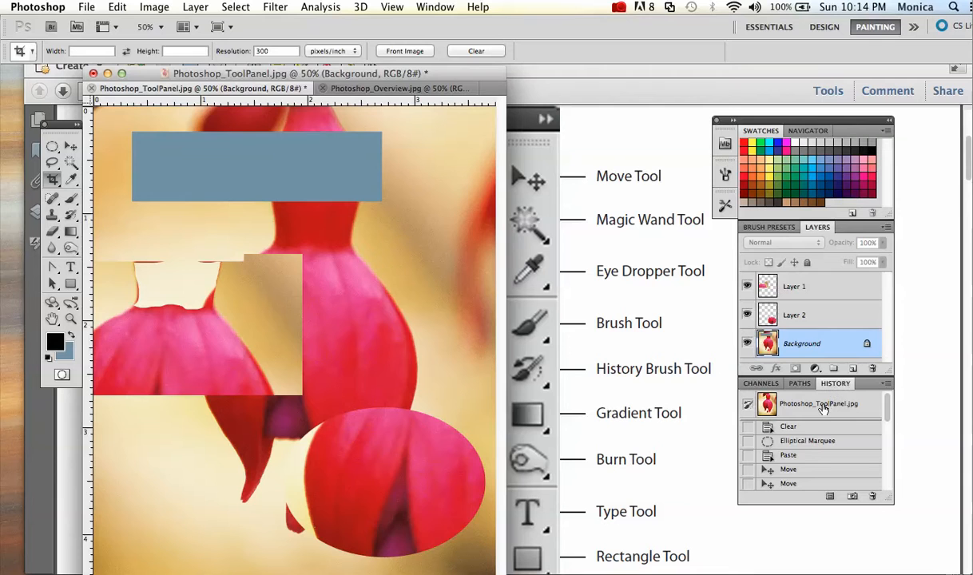
{"action": "left_click", "coordinate": [825, 405]}
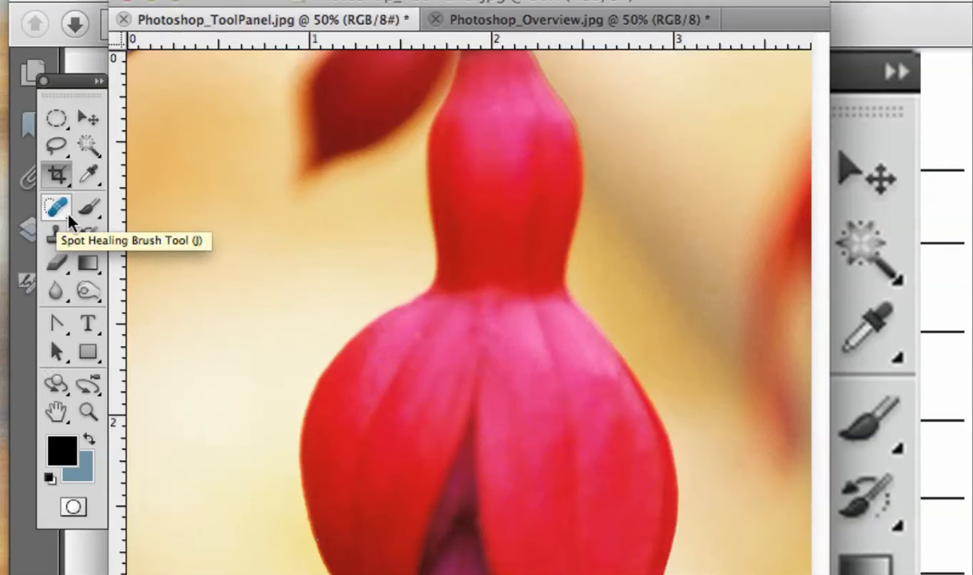
Activate the Patch Tool from the healing tools group, and switch back to the Spot Healing Brush Tool.
{"action": "left_click", "coordinate": [67, 217]}
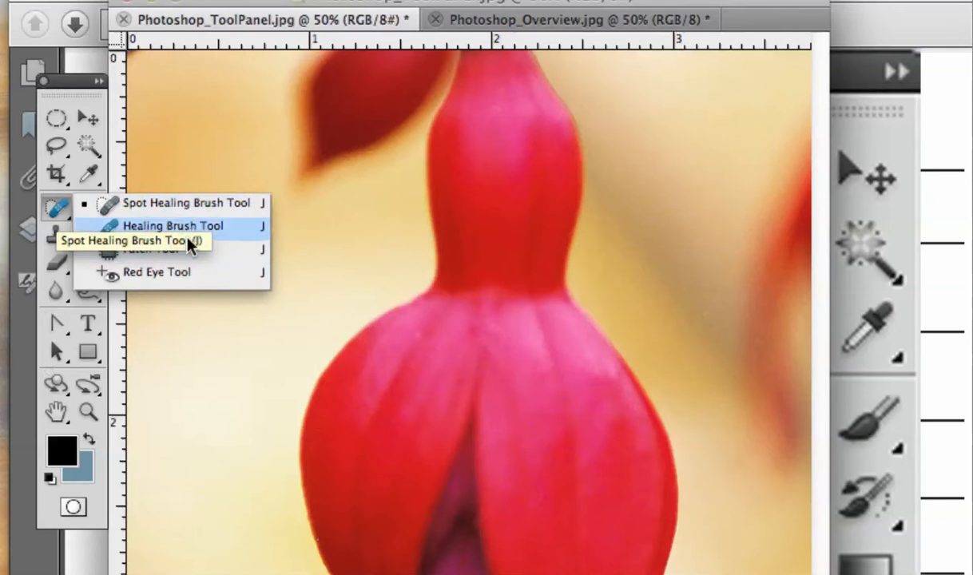
{"action": "left_click", "coordinate": [239, 247]}
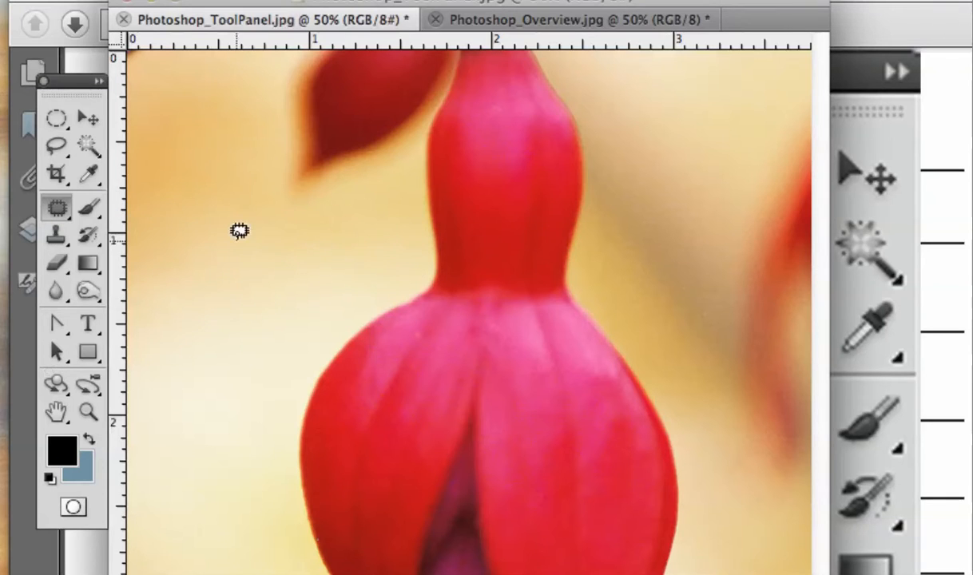
{"action": "left_click", "coordinate": [67, 221]}
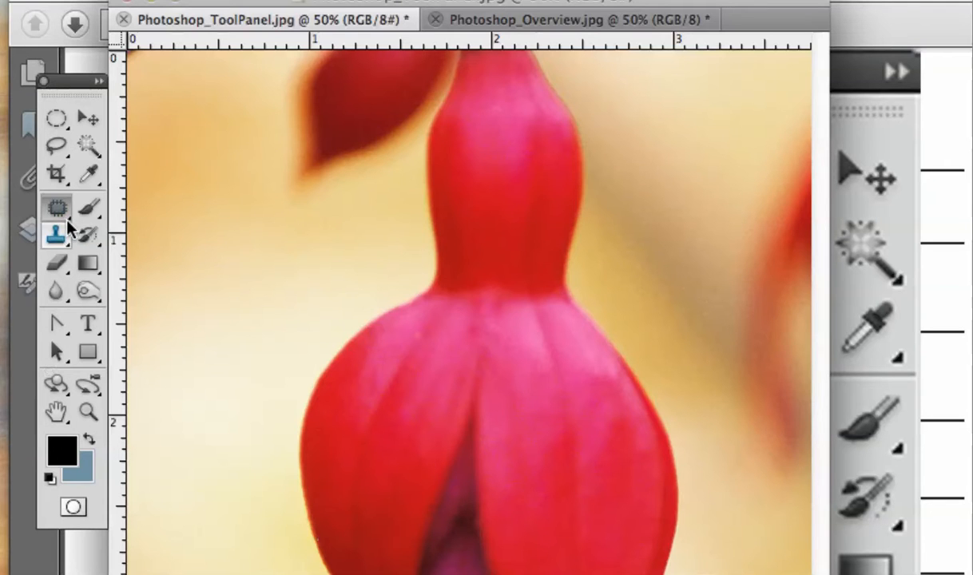
{"action": "left_click", "coordinate": [68, 217]}
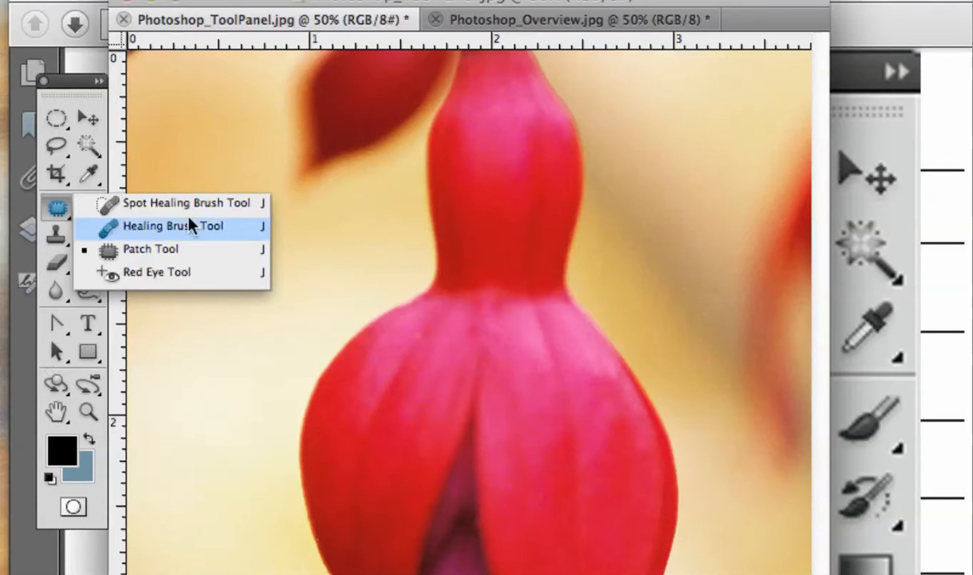
{"action": "left_click", "coordinate": [241, 207]}
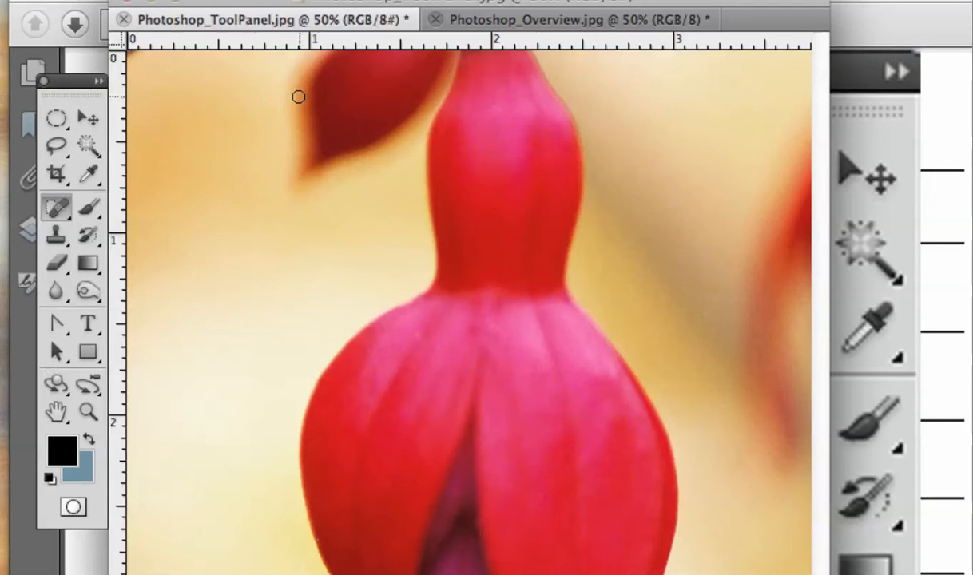
Try short Spot Healing Brush strokes on the red makeup under the eye in Photoshop_Overview.jpg at 200%, undoing the retouching.
{"action": "left_click", "coordinate": [516, 24]}
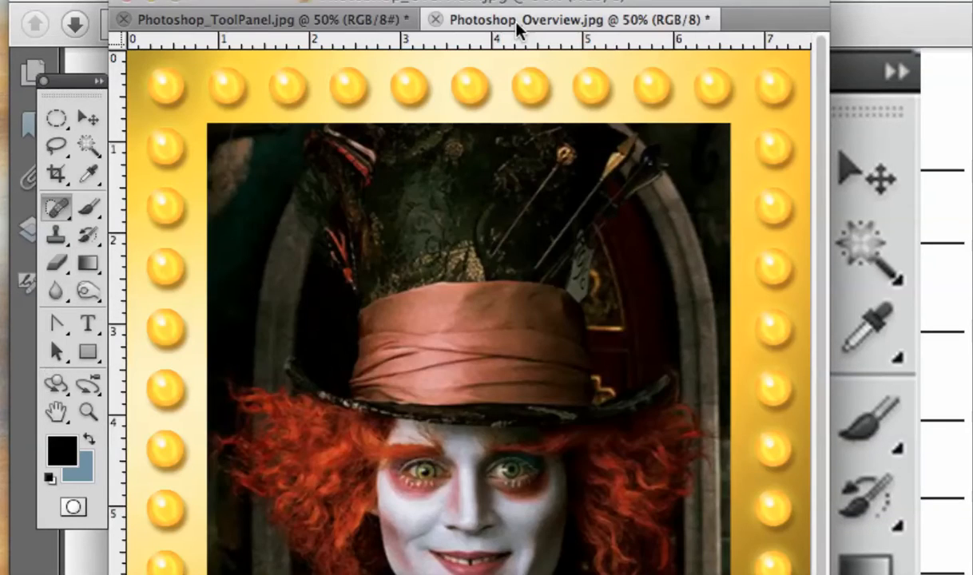
{"action": "scroll", "coordinate": [426, 394], "scroll_direction": "down", "scroll_amount": 3}
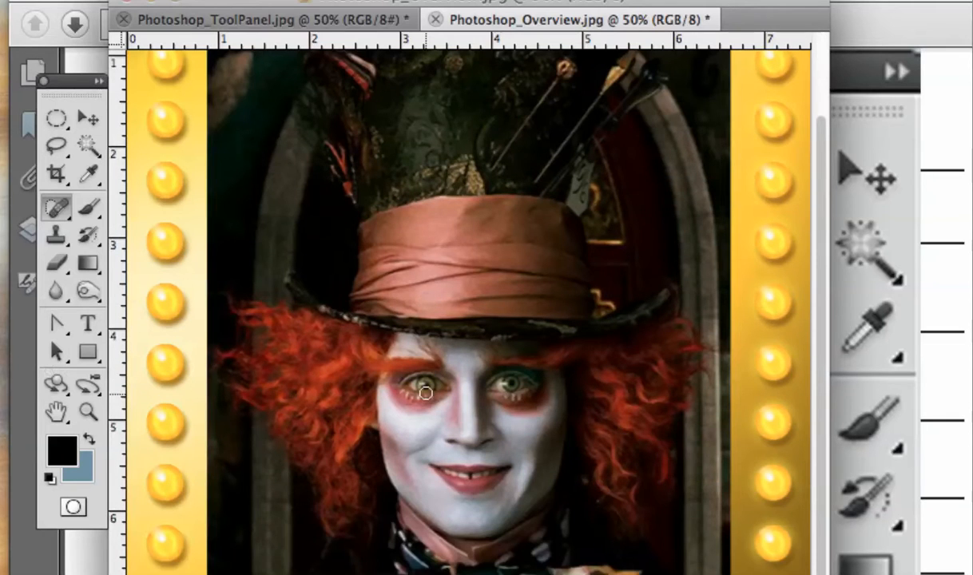
{"action": "key", "text": "super+equal"}
{"action": "key", "text": "super+equal"}
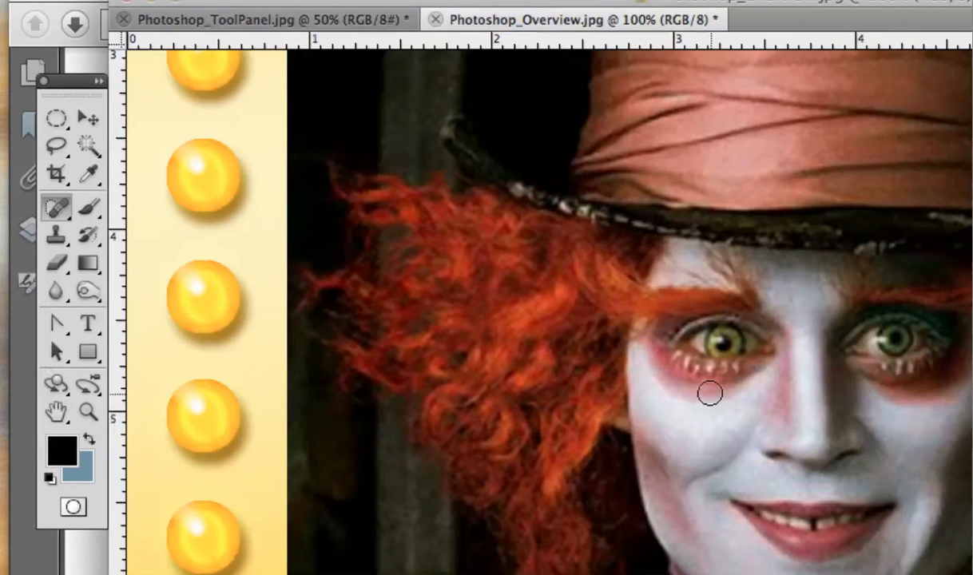
{"action": "key", "text": "super+equal"}
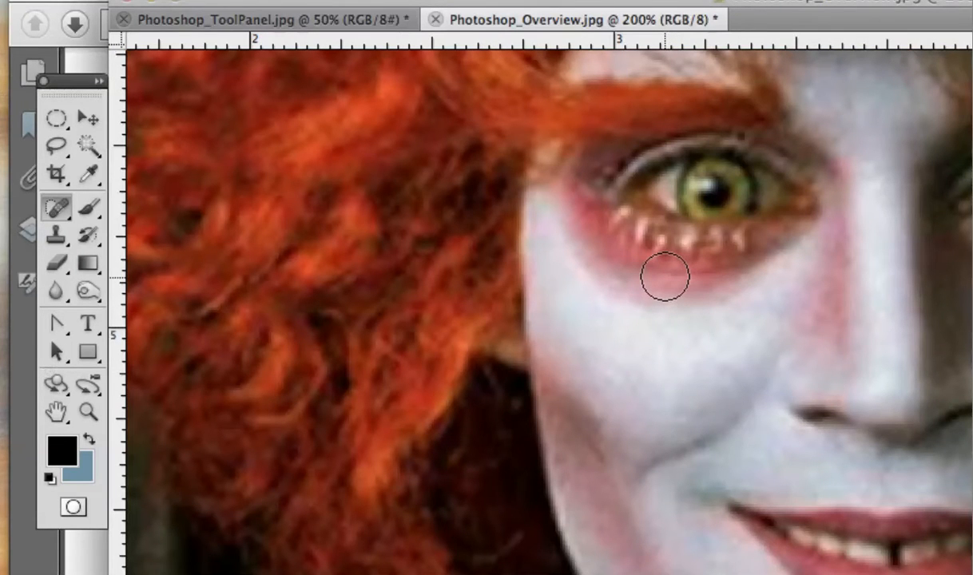
{"action": "left_click_drag", "start_coordinate": [665, 276], "coordinate": [712, 268]}
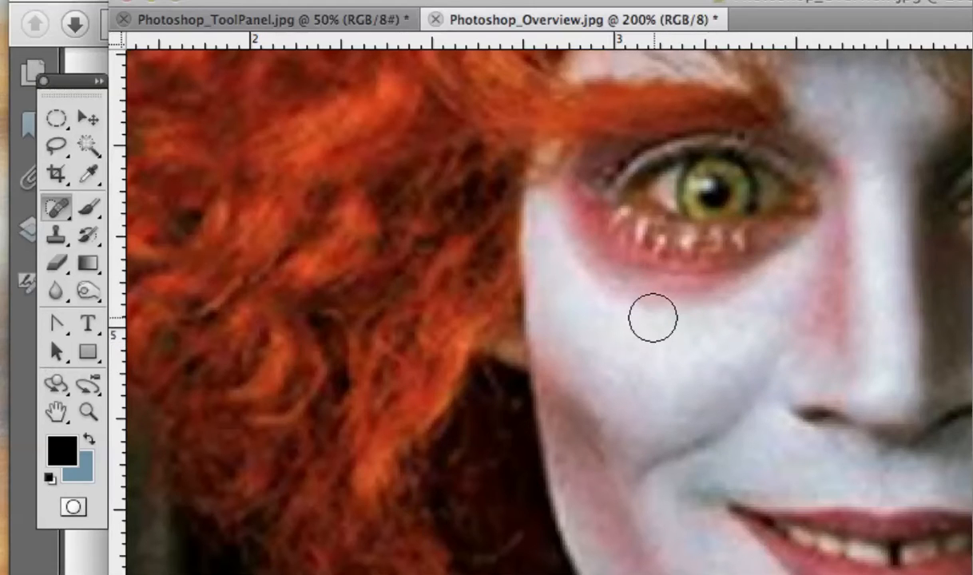
{"action": "left_click_drag", "start_coordinate": [647, 271], "coordinate": [663, 276]}
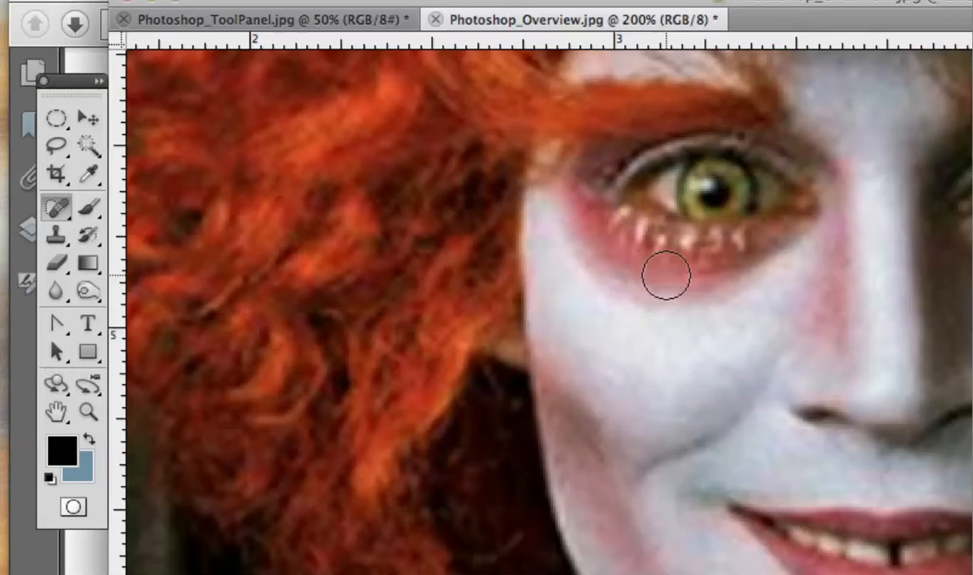
{"action": "key", "text": "super+z"}
{"action": "left_click_drag", "start_coordinate": [623, 257], "coordinate": [635, 264]}
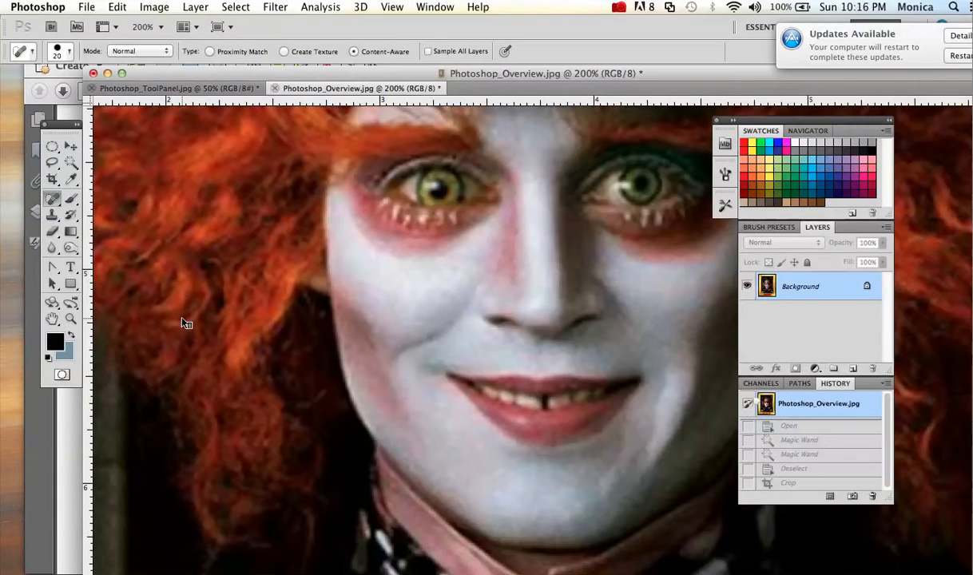
Reposition the magnified portrait within the document window using the Hand tool.
{"action": "left_click", "coordinate": [52, 320]}
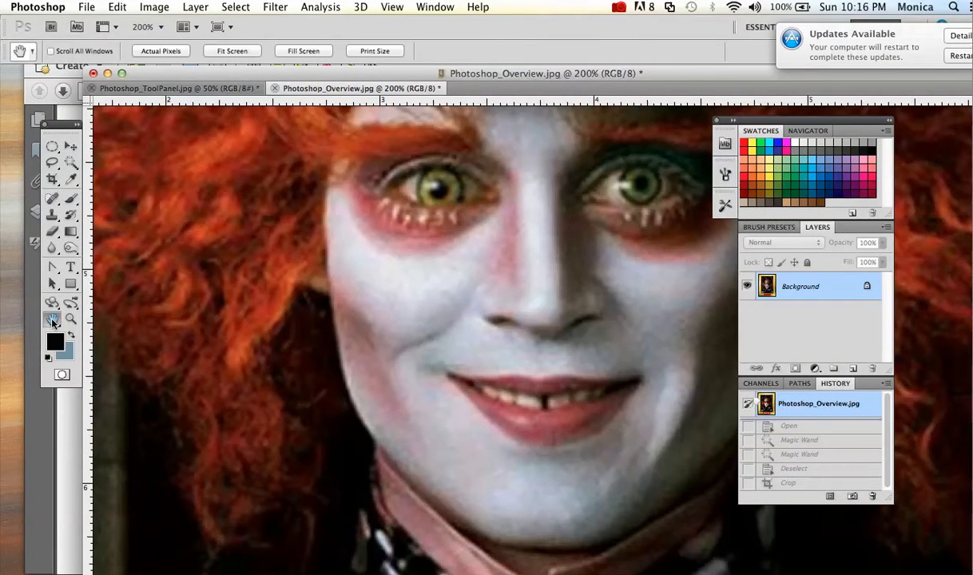
{"action": "left_click_drag", "start_coordinate": [551, 317], "coordinate": [524, 360]}
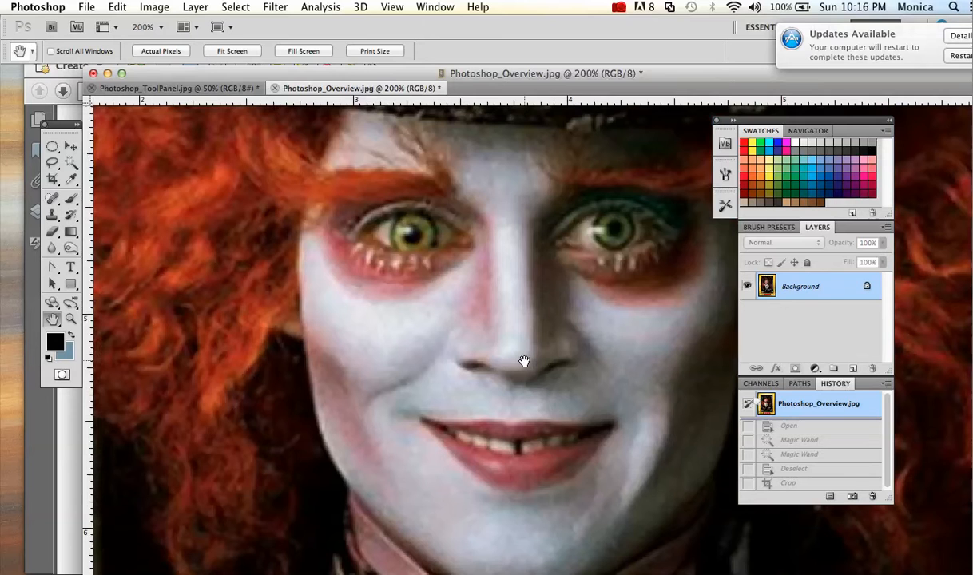
{"action": "left_click_drag", "start_coordinate": [529, 360], "coordinate": [496, 369]}
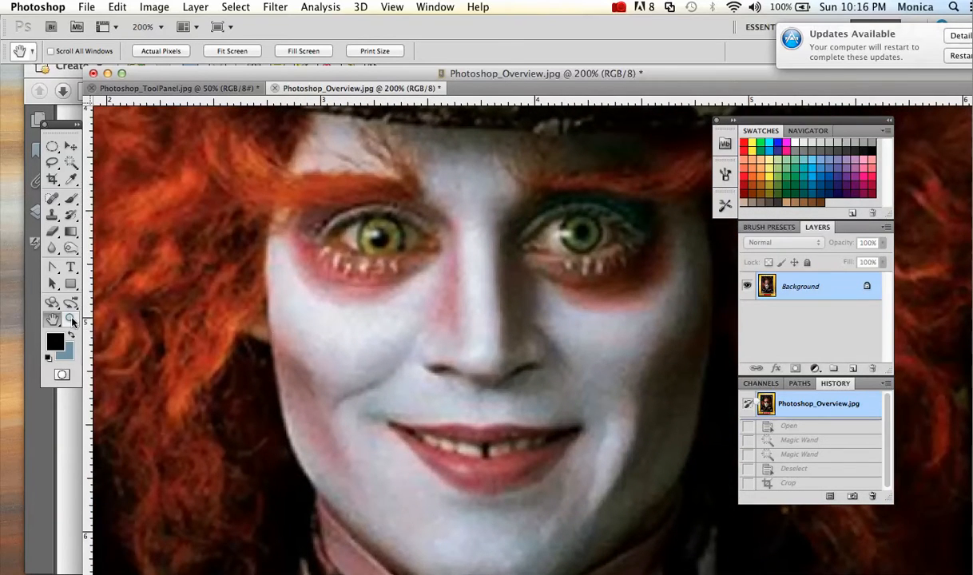
Magnify the portrait from the nose area to 500% with the Zoom tool.
{"action": "left_click", "coordinate": [70, 318]}
{"action": "left_click", "coordinate": [487, 357]}
{"action": "left_click", "coordinate": [486, 360]}
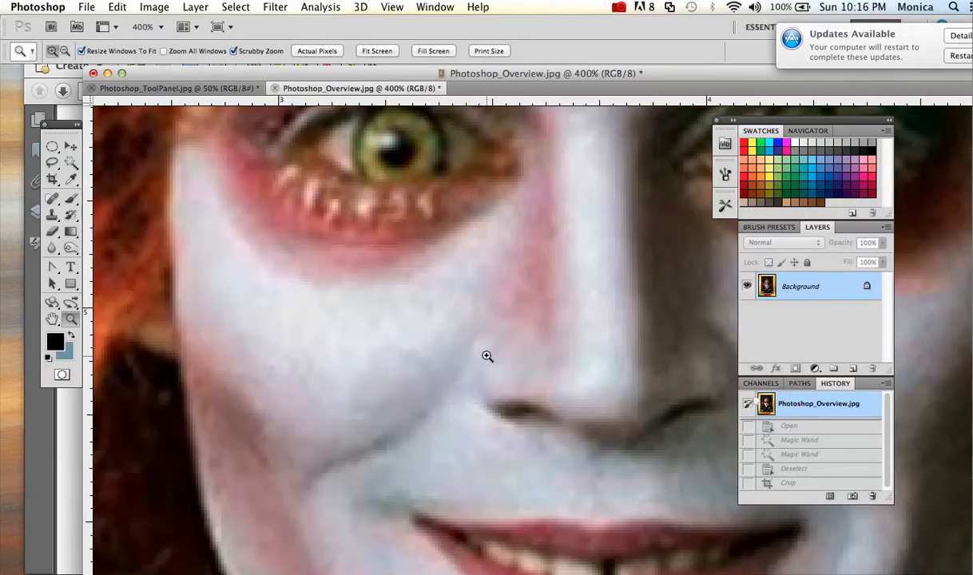
{"action": "left_click", "coordinate": [486, 360]}
{"action": "double_click", "coordinate": [71, 319]}
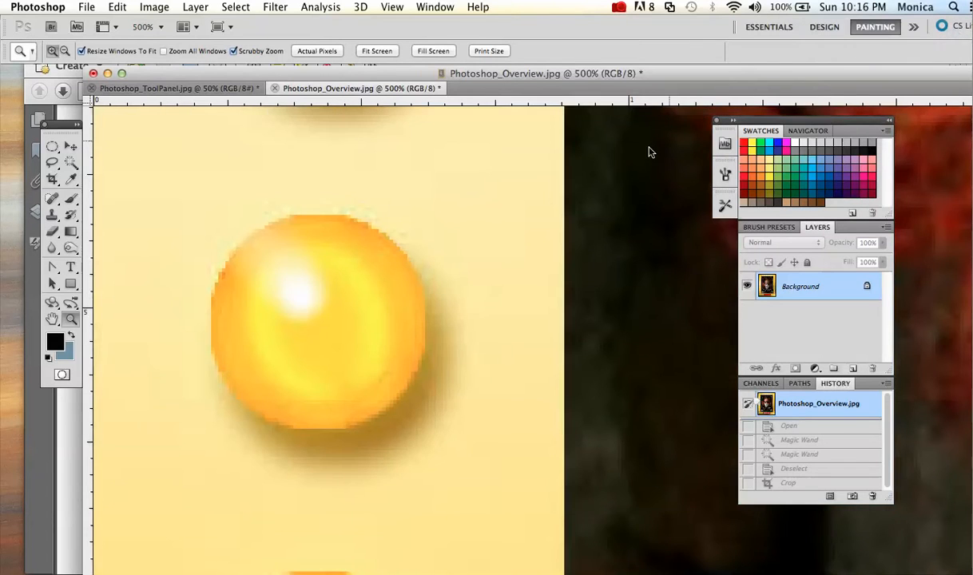
Reduce the magnification of Photoshop_Overview.jpg to 100%, showing the face and hat.
{"action": "scroll", "coordinate": [598, 179], "scroll_direction": "right", "scroll_amount": 15}
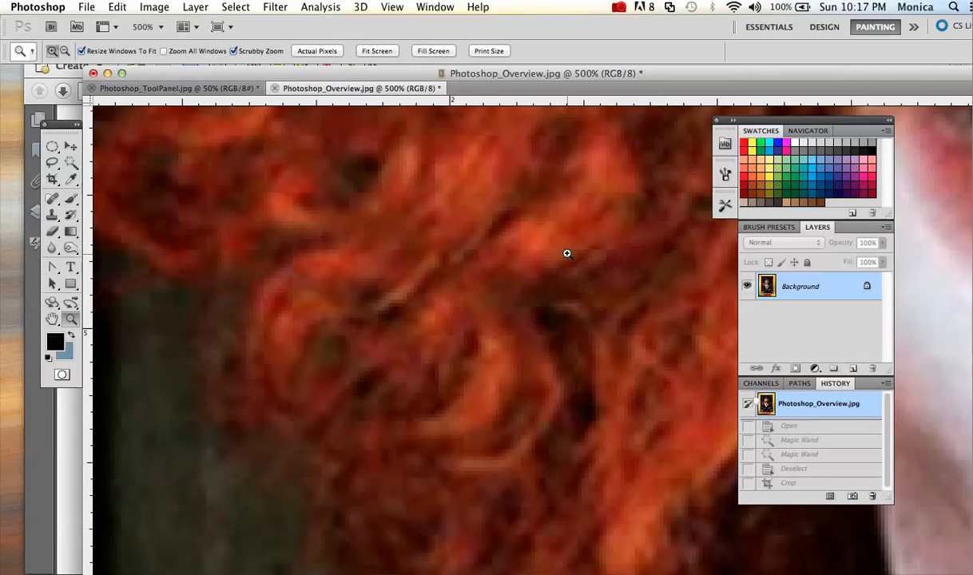
{"action": "key", "text": "super+minus"}
{"action": "key", "text": "super+minus"}
{"action": "key", "text": "super+minus"}
{"action": "key", "text": "super+minus"}
{"action": "key", "text": "super+minus"}
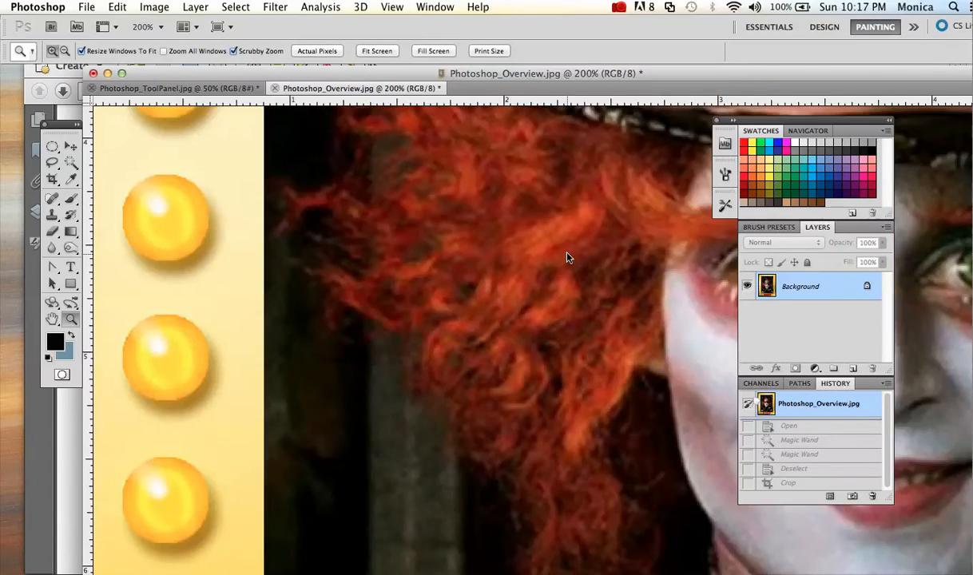
{"action": "key", "text": "super+plus"}
{"action": "key", "text": "super+plus"}
{"action": "key", "text": "super+plus"}
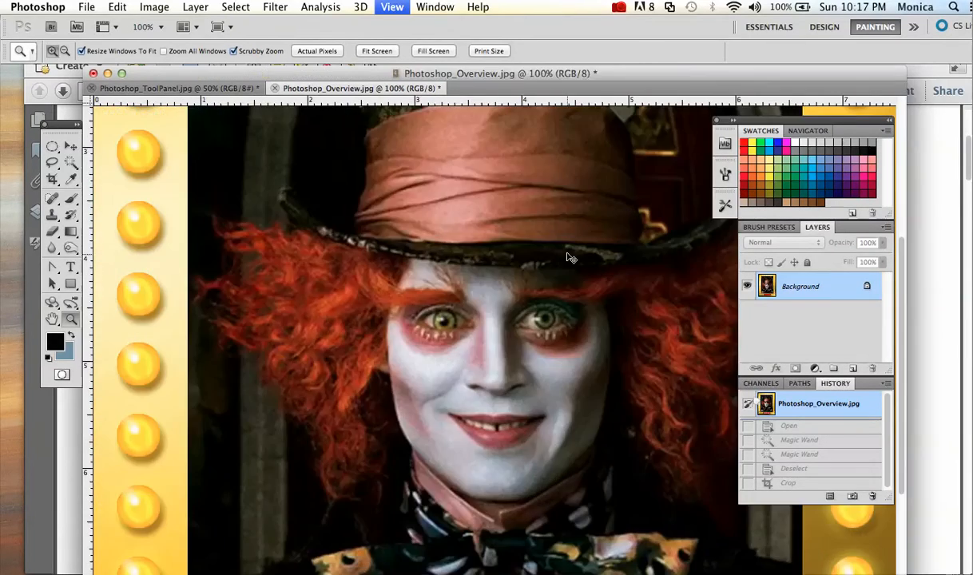
{"action": "key", "text": "super+minus"}
{"action": "key", "text": "super+minus"}
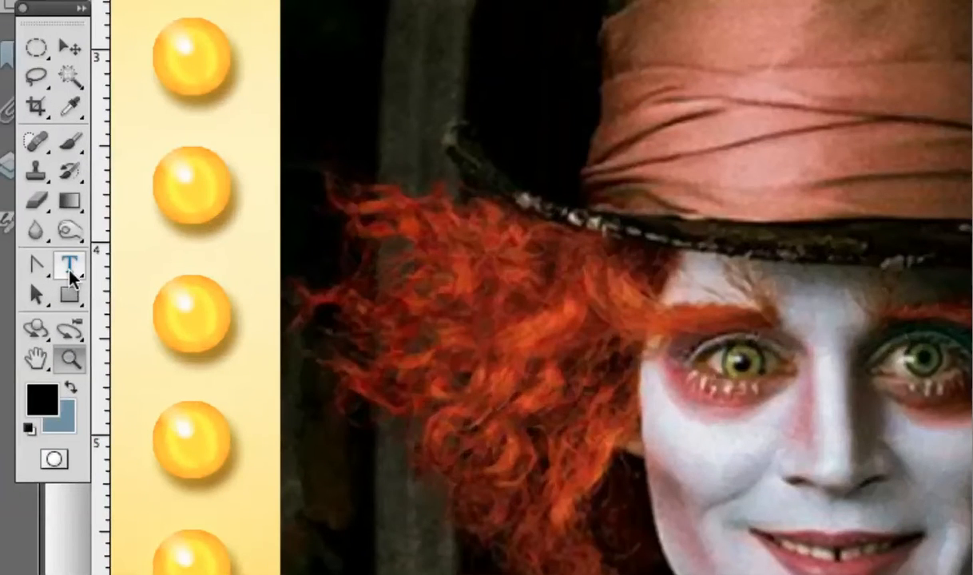
Add the text "Mad" in 72 pt Impact across the portrait's hat brim with the Type tool and hide its layer.
{"action": "left_click", "coordinate": [70, 271]}
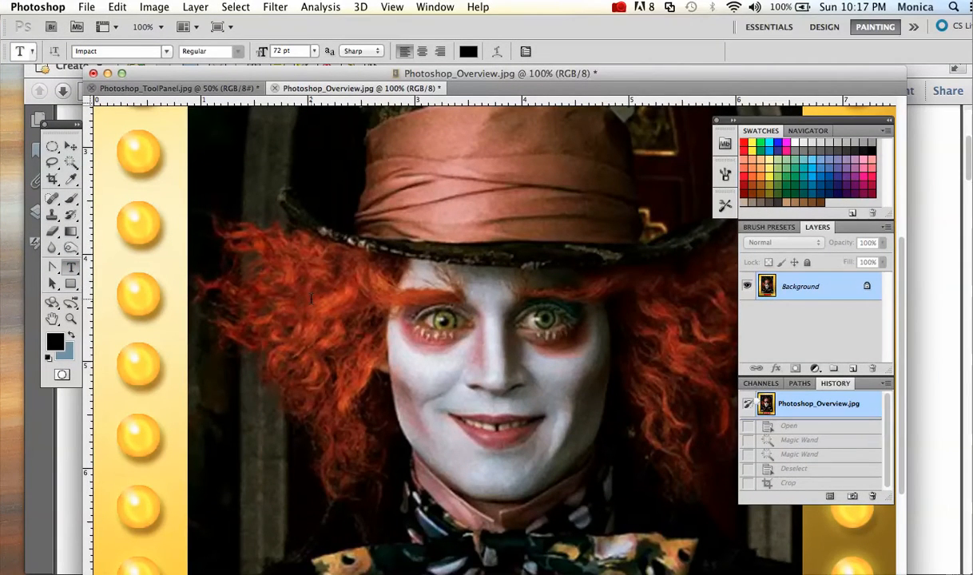
{"action": "left_click", "coordinate": [312, 299]}
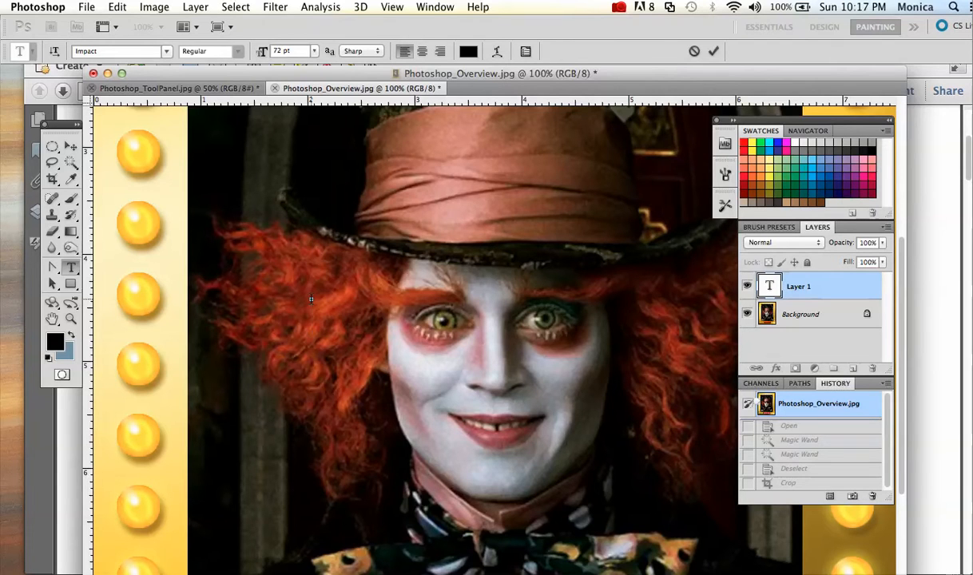
{"action": "type", "text": "Mad"}
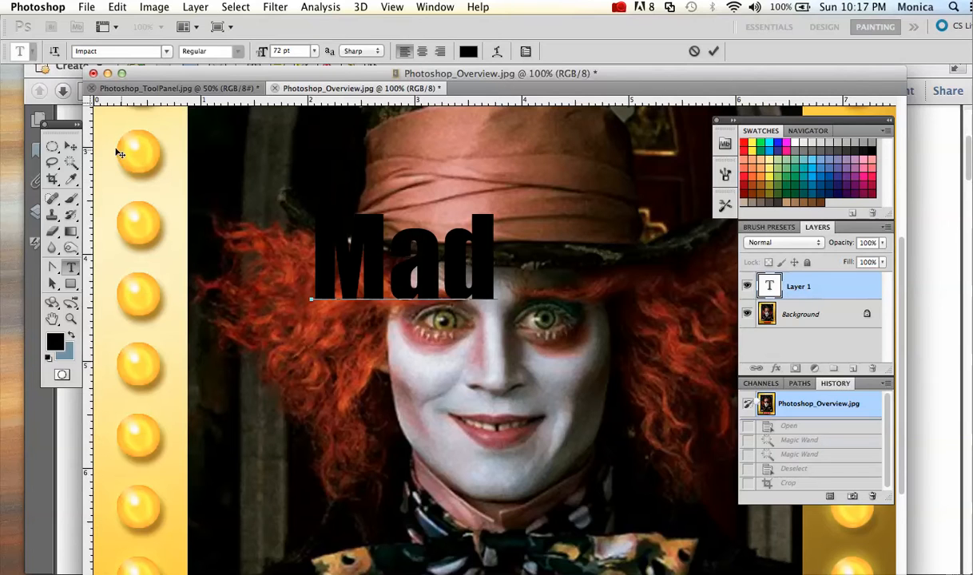
{"action": "left_click", "coordinate": [72, 148]}
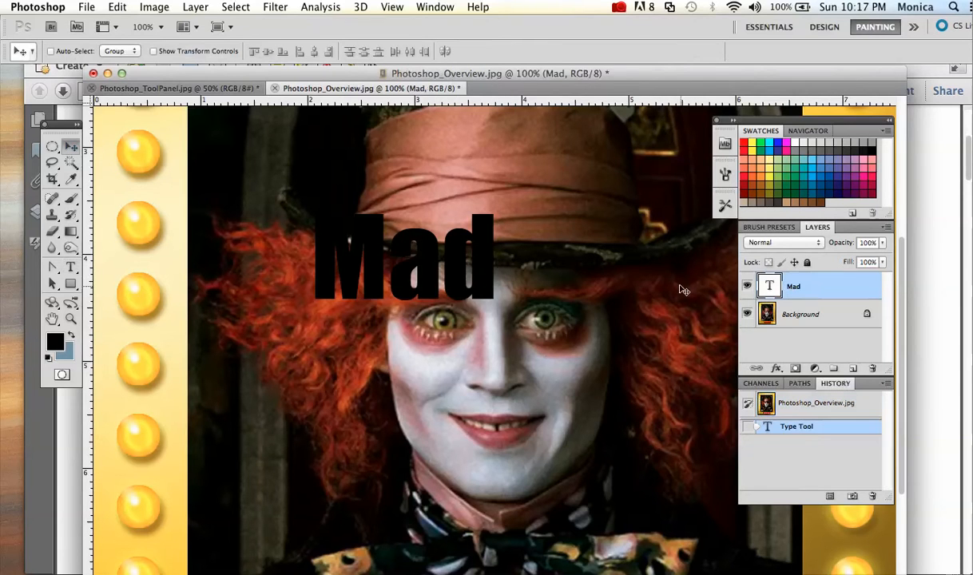
{"action": "left_click", "coordinate": [747, 287]}
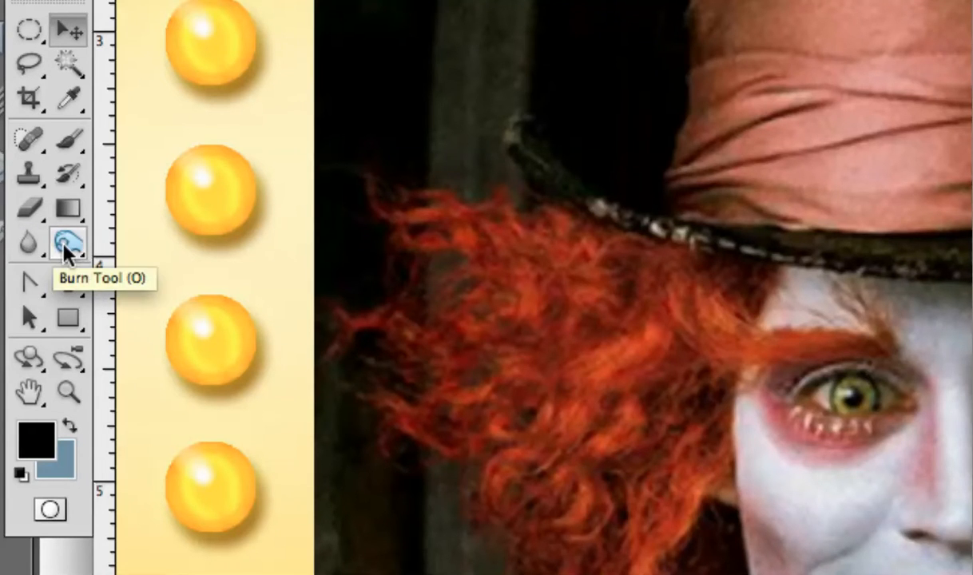
Darken the face around the eyes on the Background layer with the Burn tool, using Midtones range and 50% exposure.
{"action": "left_click", "coordinate": [65, 245]}
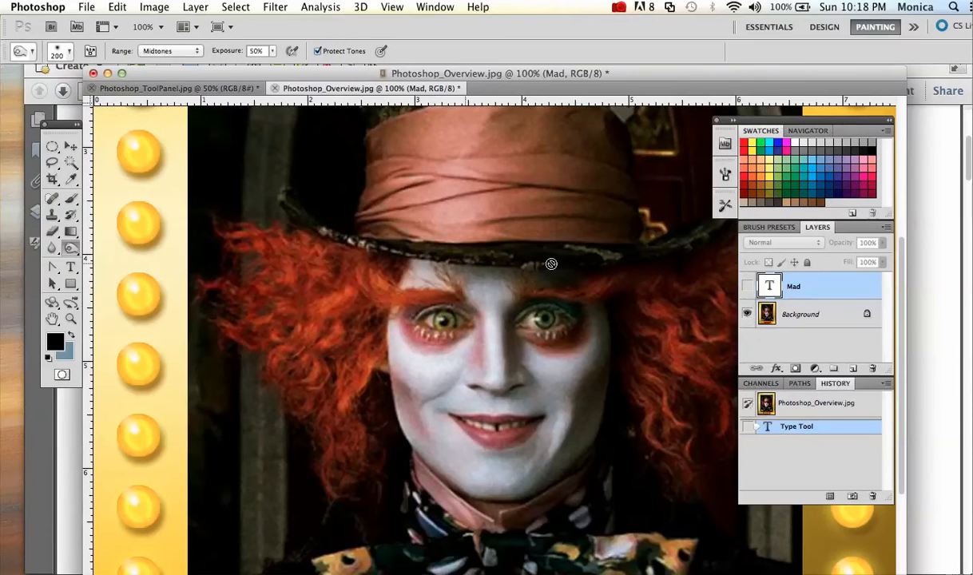
{"action": "left_click", "coordinate": [772, 310]}
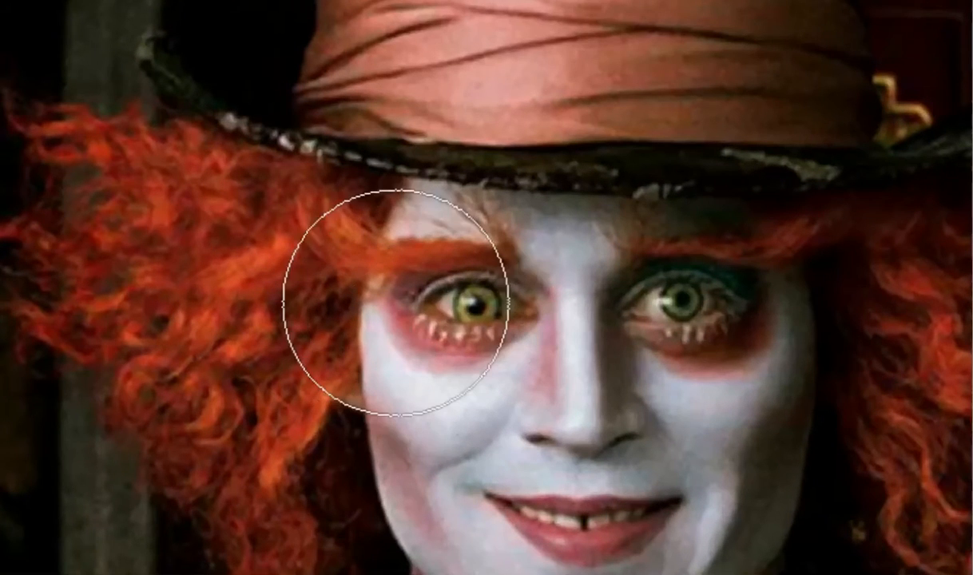
{"action": "mouse_move", "coordinate": [396, 303]}
{"action": "left_mouse_down"}
{"action": "mouse_move", "coordinate": [542, 374]}
{"action": "mouse_move", "coordinate": [485, 255]}
{"action": "mouse_move", "coordinate": [479, 361]}
{"action": "mouse_move", "coordinate": [495, 276]}
{"action": "mouse_move", "coordinate": [438, 254]}
{"action": "mouse_move", "coordinate": [473, 346]}
{"action": "mouse_move", "coordinate": [522, 255]}
{"action": "mouse_move", "coordinate": [505, 355]}
{"action": "mouse_move", "coordinate": [497, 257]}
{"action": "mouse_move", "coordinate": [558, 356]}
{"action": "mouse_move", "coordinate": [500, 287]}
{"action": "mouse_move", "coordinate": [387, 314]}
{"action": "mouse_move", "coordinate": [532, 299]}
{"action": "mouse_move", "coordinate": [399, 374]}
{"action": "mouse_move", "coordinate": [397, 310]}
{"action": "mouse_move", "coordinate": [448, 280]}
{"action": "mouse_move", "coordinate": [378, 402]}
{"action": "left_mouse_up"}
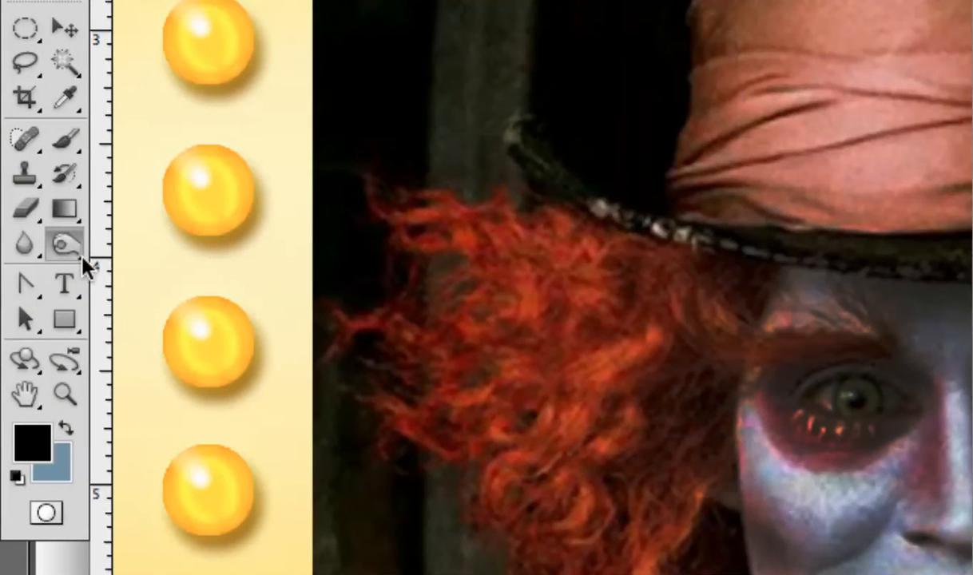
Lighten the darkened face around the eye with strokes of the Dodge tool.
{"action": "left_click_drag", "start_coordinate": [78, 256], "coordinate": [147, 260]}
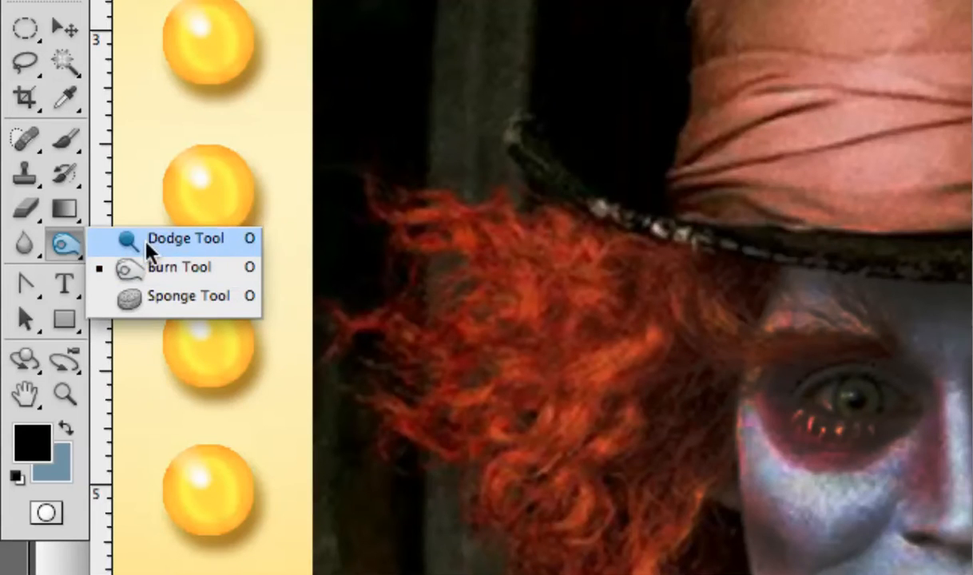
{"action": "left_click", "coordinate": [146, 241]}
{"action": "mouse_move", "coordinate": [845, 390]}
{"action": "left_mouse_down"}
{"action": "mouse_move", "coordinate": [870, 424]}
{"action": "mouse_move", "coordinate": [859, 391]}
{"action": "mouse_move", "coordinate": [879, 413]}
{"action": "mouse_move", "coordinate": [887, 392]}
{"action": "mouse_move", "coordinate": [837, 354]}
{"action": "mouse_move", "coordinate": [771, 419]}
{"action": "mouse_move", "coordinate": [885, 455]}
{"action": "mouse_move", "coordinate": [777, 428]}
{"action": "mouse_move", "coordinate": [847, 435]}
{"action": "mouse_move", "coordinate": [834, 379]}
{"action": "mouse_move", "coordinate": [783, 370]}
{"action": "mouse_move", "coordinate": [825, 380]}
{"action": "left_mouse_up"}
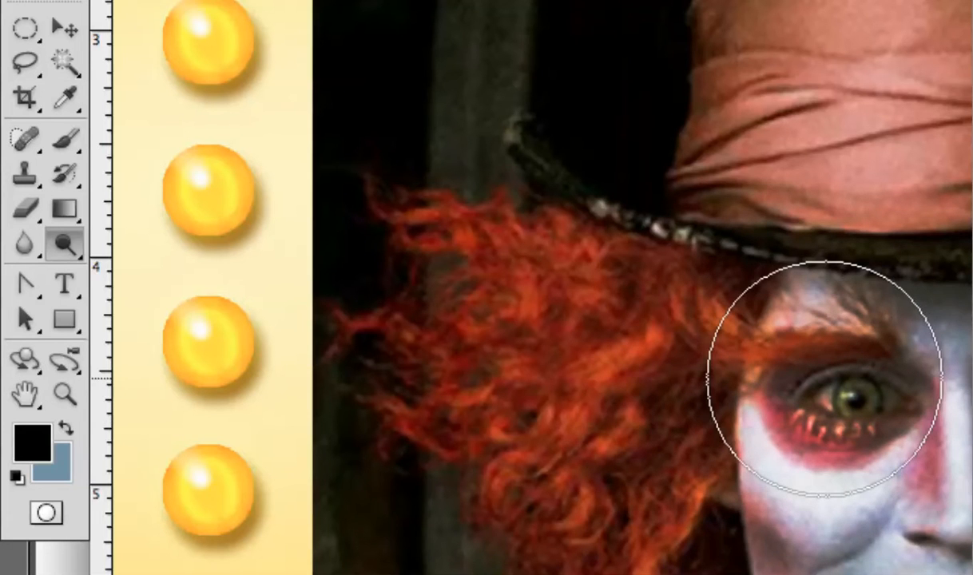
{"action": "left_click", "coordinate": [79, 255]}
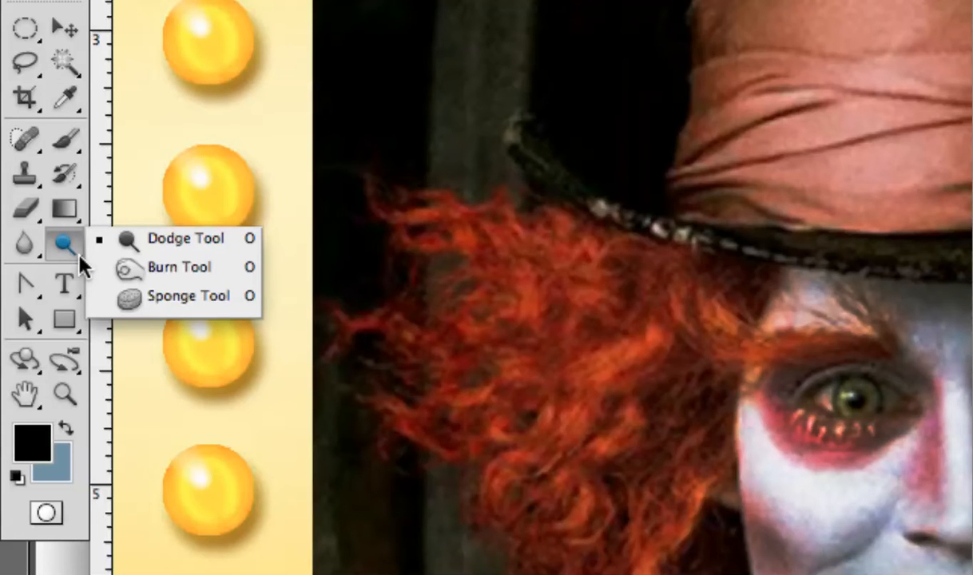
{"action": "left_click", "coordinate": [79, 256]}
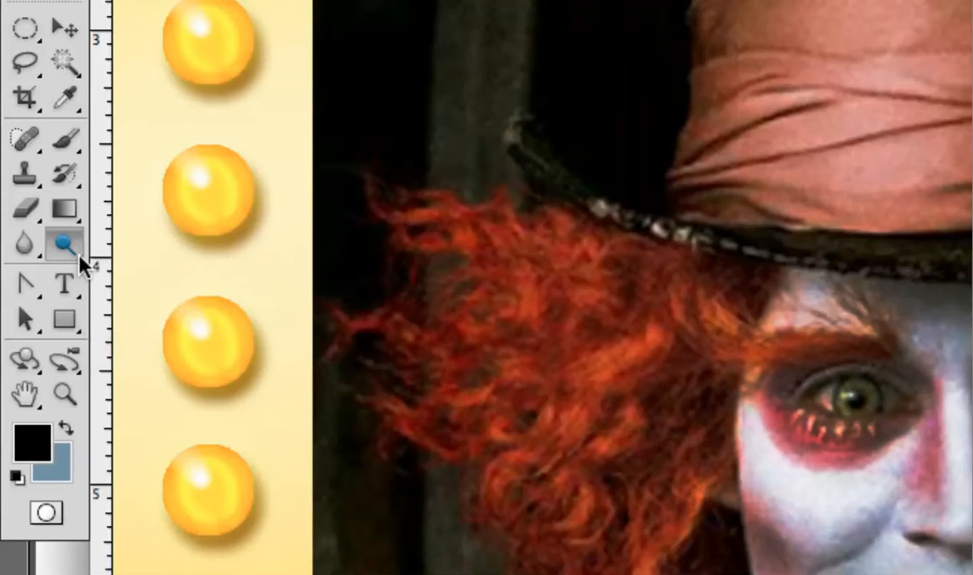
Clone the red flower in Photoshop_ToolPanel.jpg onto the empty background to its left with the Clone Stamp, sampling from the lower petal tip.
{"action": "left_click", "coordinate": [32, 163]}
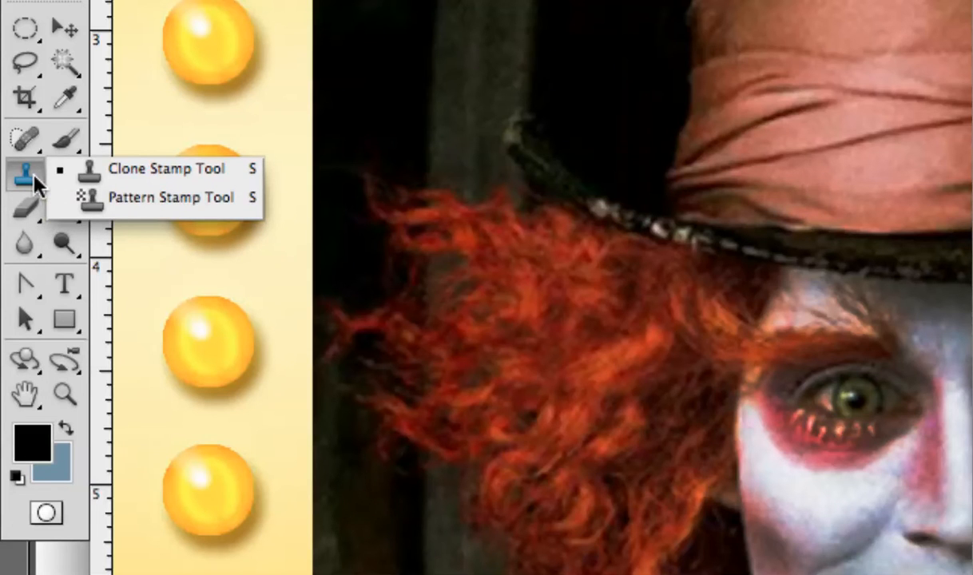
{"action": "left_click", "coordinate": [91, 167]}
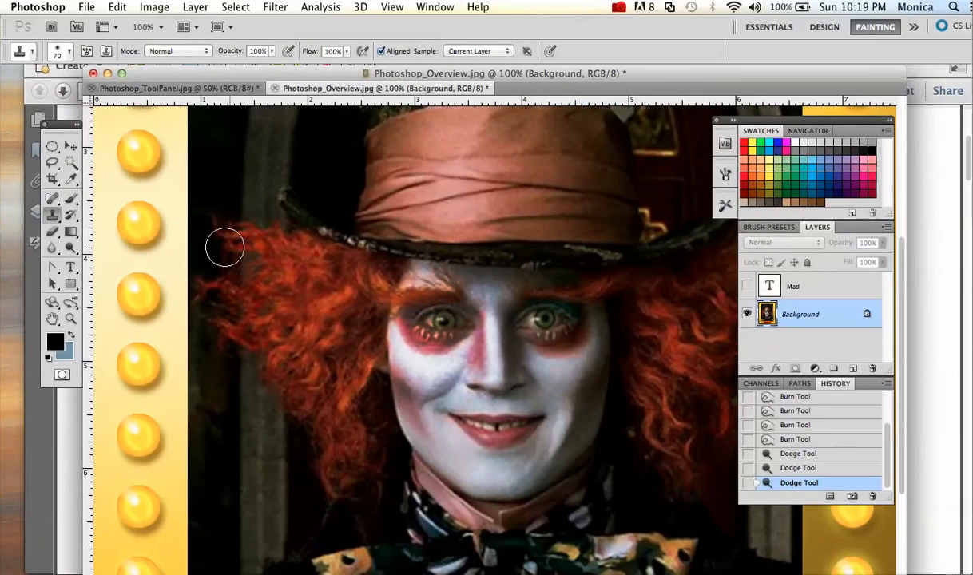
{"action": "left_click", "coordinate": [140, 90]}
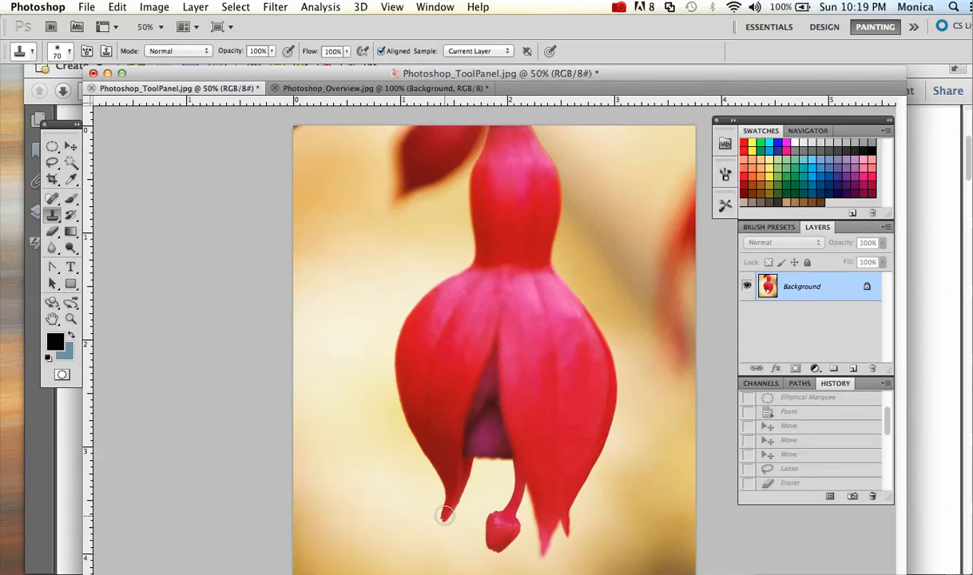
{"action": "left_click_drag", "start_coordinate": [389, 523], "coordinate": [368, 524]}
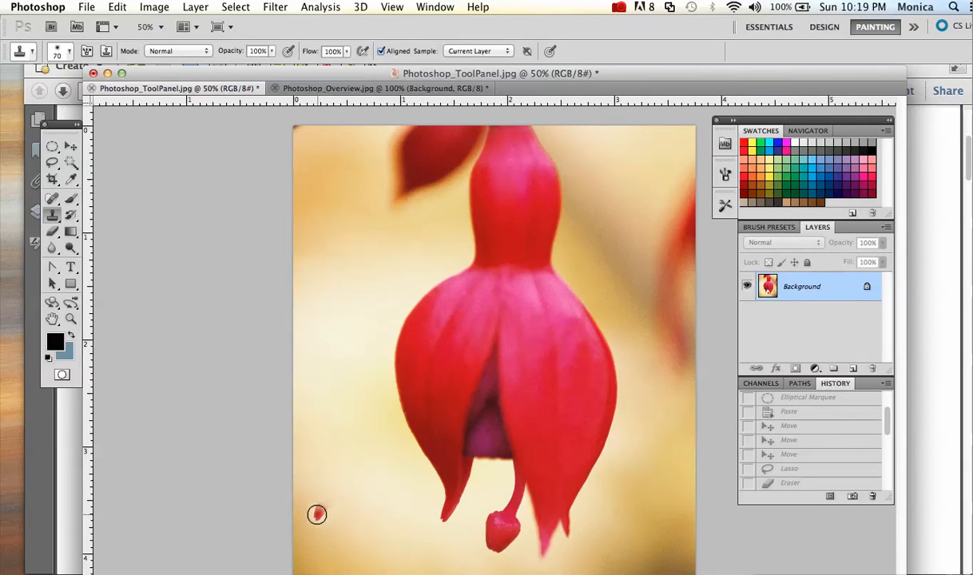
{"action": "mouse_move", "coordinate": [317, 515]}
{"action": "left_mouse_down"}
{"action": "mouse_move", "coordinate": [345, 361]}
{"action": "mouse_move", "coordinate": [329, 401]}
{"action": "mouse_move", "coordinate": [320, 265]}
{"action": "mouse_move", "coordinate": [326, 444]}
{"action": "mouse_move", "coordinate": [313, 517]}
{"action": "mouse_move", "coordinate": [300, 354]}
{"action": "mouse_move", "coordinate": [306, 206]}
{"action": "mouse_move", "coordinate": [351, 381]}
{"action": "mouse_move", "coordinate": [344, 120]}
{"action": "mouse_move", "coordinate": [365, 142]}
{"action": "mouse_move", "coordinate": [385, 519]}
{"action": "mouse_move", "coordinate": [360, 240]}
{"action": "mouse_move", "coordinate": [348, 361]}
{"action": "mouse_move", "coordinate": [378, 497]}
{"action": "mouse_move", "coordinate": [377, 546]}
{"action": "mouse_move", "coordinate": [406, 505]}
{"action": "mouse_move", "coordinate": [354, 246]}
{"action": "mouse_move", "coordinate": [370, 103]}
{"action": "mouse_move", "coordinate": [425, 314]}
{"action": "mouse_move", "coordinate": [417, 274]}
{"action": "left_mouse_up"}
{"action": "mouse_move", "coordinate": [412, 230]}
{"action": "left_mouse_down"}
{"action": "mouse_move", "coordinate": [449, 282]}
{"action": "mouse_move", "coordinate": [443, 238]}
{"action": "mouse_move", "coordinate": [455, 269]}
{"action": "mouse_move", "coordinate": [467, 254]}
{"action": "mouse_move", "coordinate": [447, 200]}
{"action": "mouse_move", "coordinate": [424, 159]}
{"action": "mouse_move", "coordinate": [436, 251]}
{"action": "mouse_move", "coordinate": [390, 234]}
{"action": "mouse_move", "coordinate": [382, 150]}
{"action": "mouse_move", "coordinate": [390, 301]}
{"action": "mouse_move", "coordinate": [390, 231]}
{"action": "mouse_move", "coordinate": [400, 298]}
{"action": "mouse_move", "coordinate": [432, 252]}
{"action": "mouse_move", "coordinate": [430, 323]}
{"action": "mouse_move", "coordinate": [399, 326]}
{"action": "mouse_move", "coordinate": [439, 372]}
{"action": "mouse_move", "coordinate": [470, 243]}
{"action": "mouse_move", "coordinate": [459, 434]}
{"action": "mouse_move", "coordinate": [451, 370]}
{"action": "mouse_move", "coordinate": [440, 415]}
{"action": "mouse_move", "coordinate": [452, 431]}
{"action": "mouse_move", "coordinate": [467, 367]}
{"action": "mouse_move", "coordinate": [469, 407]}
{"action": "mouse_move", "coordinate": [473, 392]}
{"action": "mouse_move", "coordinate": [460, 431]}
{"action": "mouse_move", "coordinate": [446, 436]}
{"action": "mouse_move", "coordinate": [450, 472]}
{"action": "left_mouse_up"}
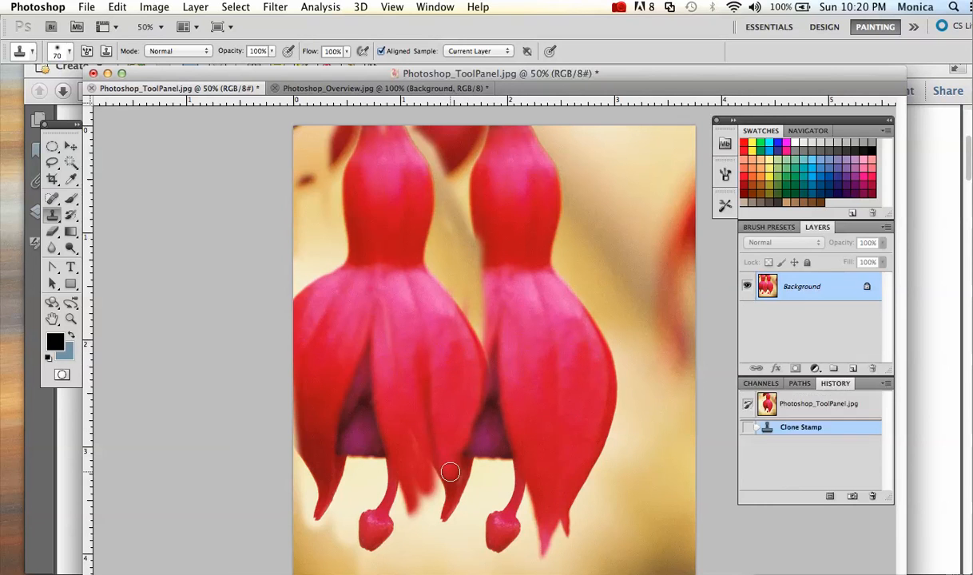